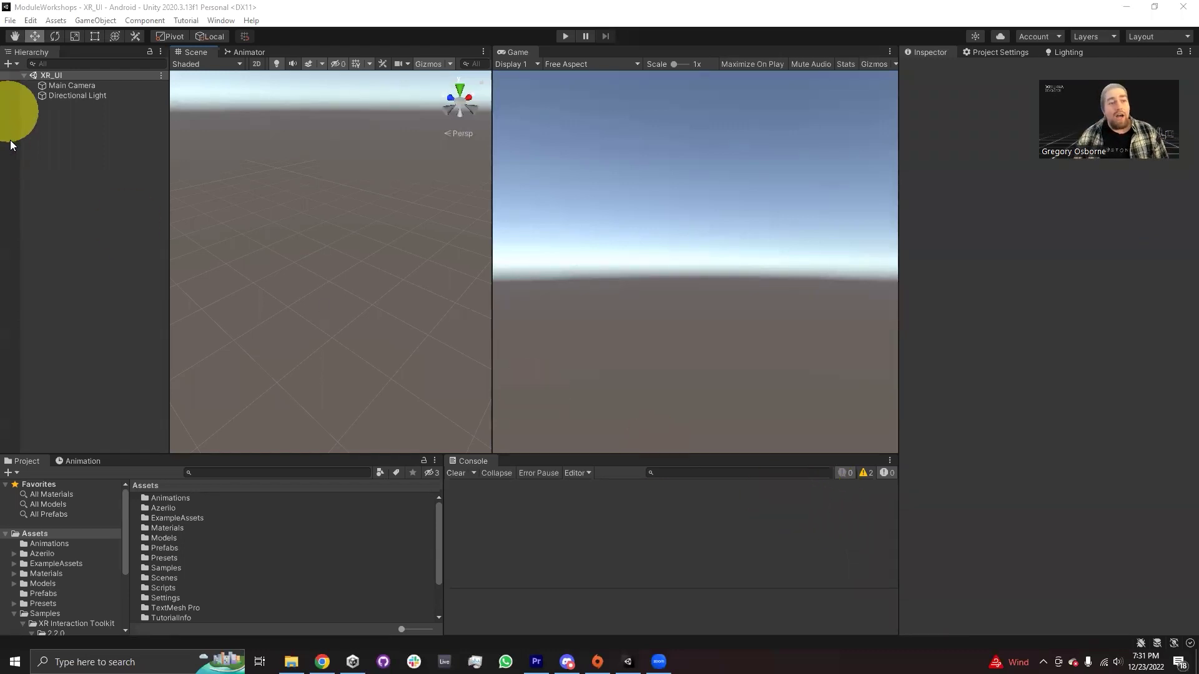
- Add an XR Origin (VR) rig and reset its Transform to the world origin
left_click(10, 64)
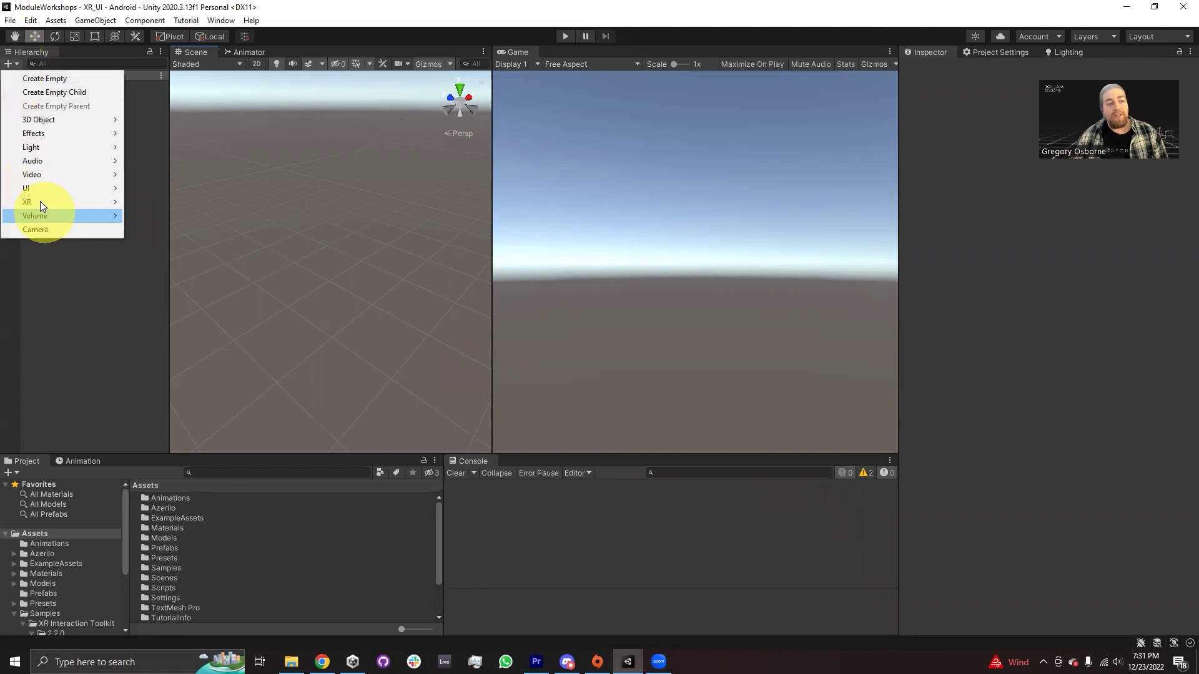
mouse_move(33, 202)
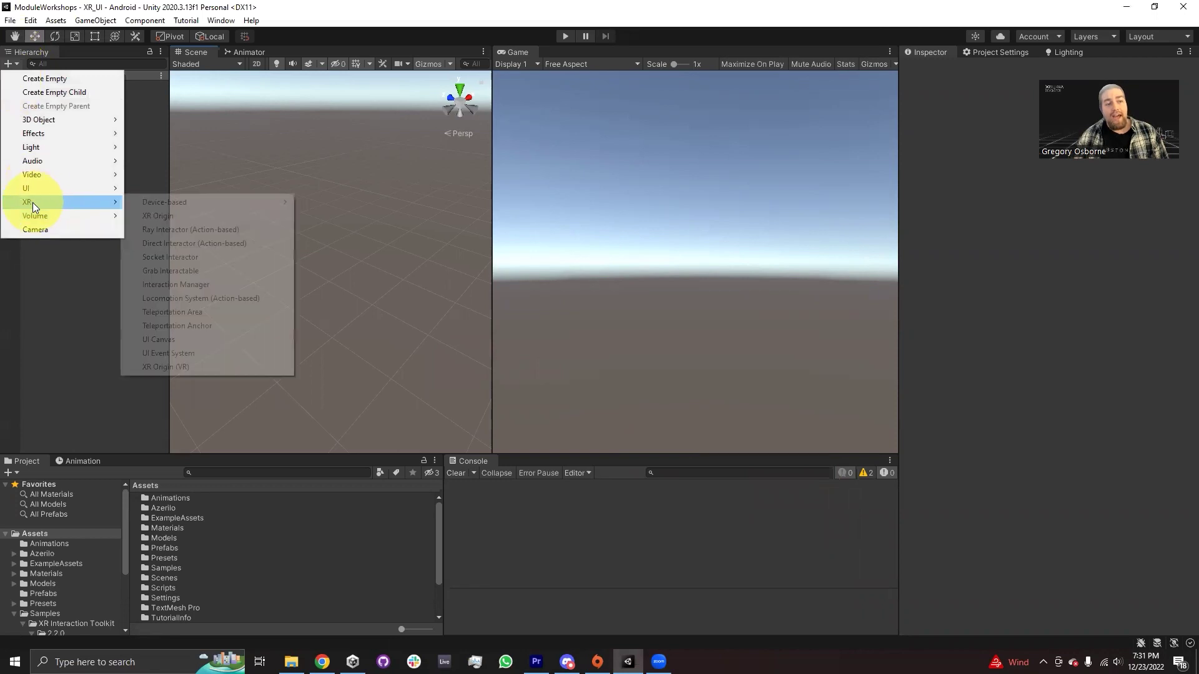
left_click(164, 370)
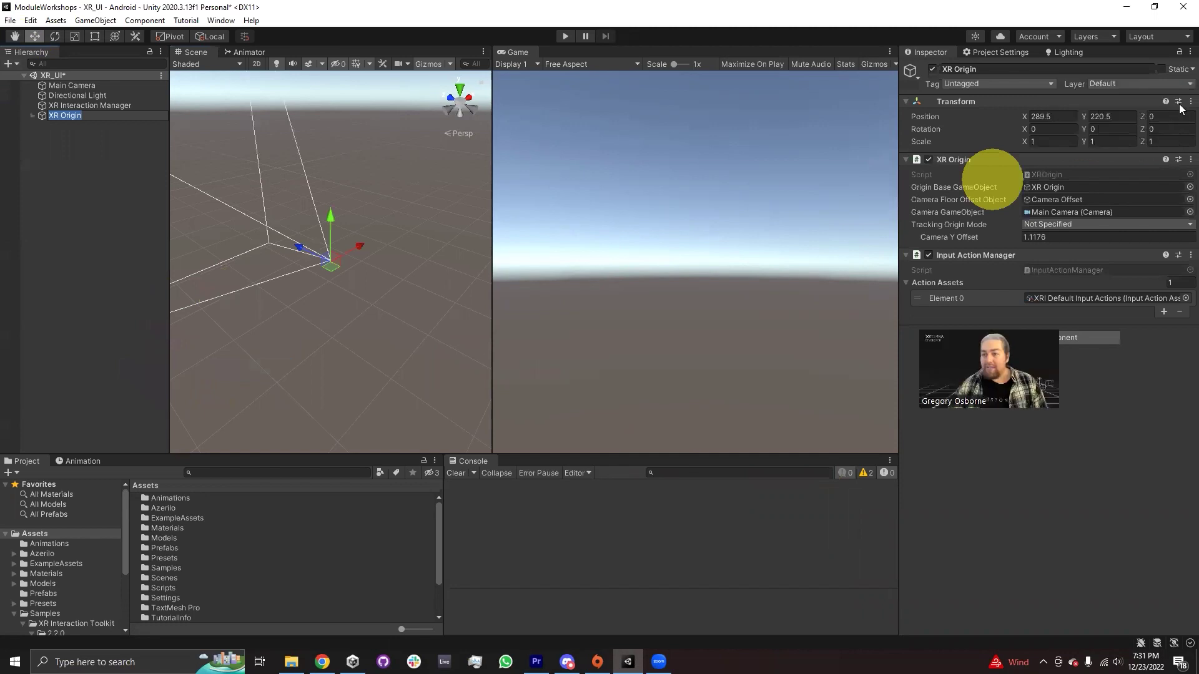
right_click(1102, 103)
left_click(1102, 114)
left_click_drag(294, 268, 447, 253, "alt")
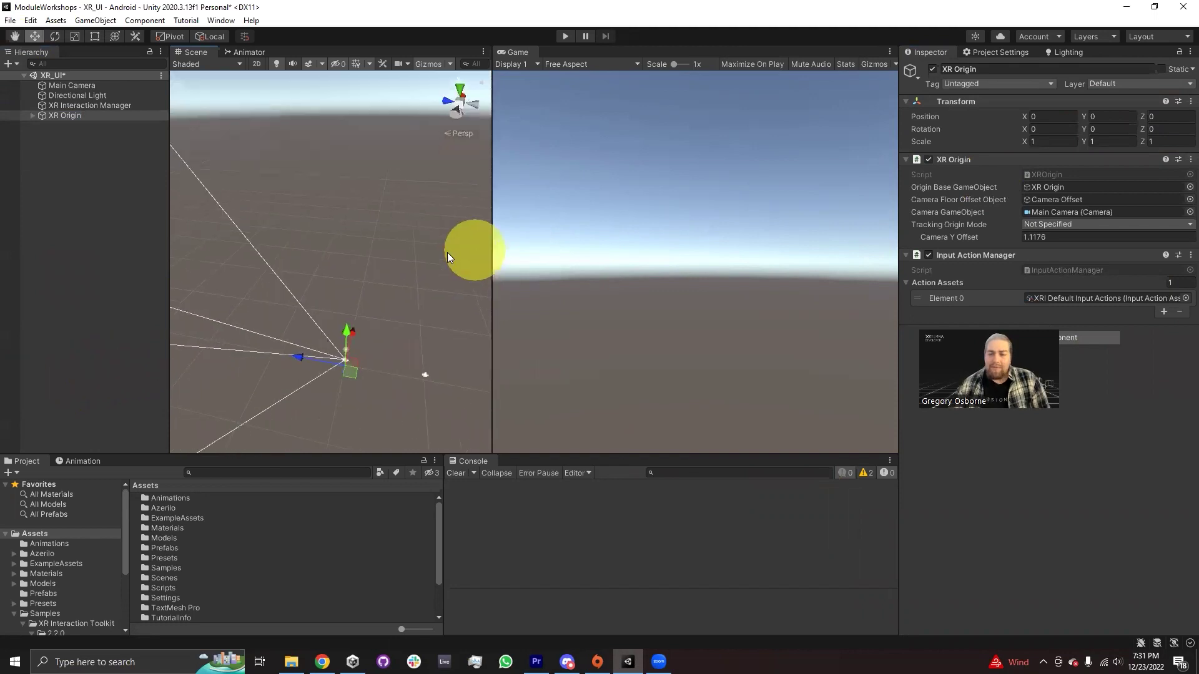
- Add a 3D Plane and reset its Transform to the origin
left_click(8, 63)
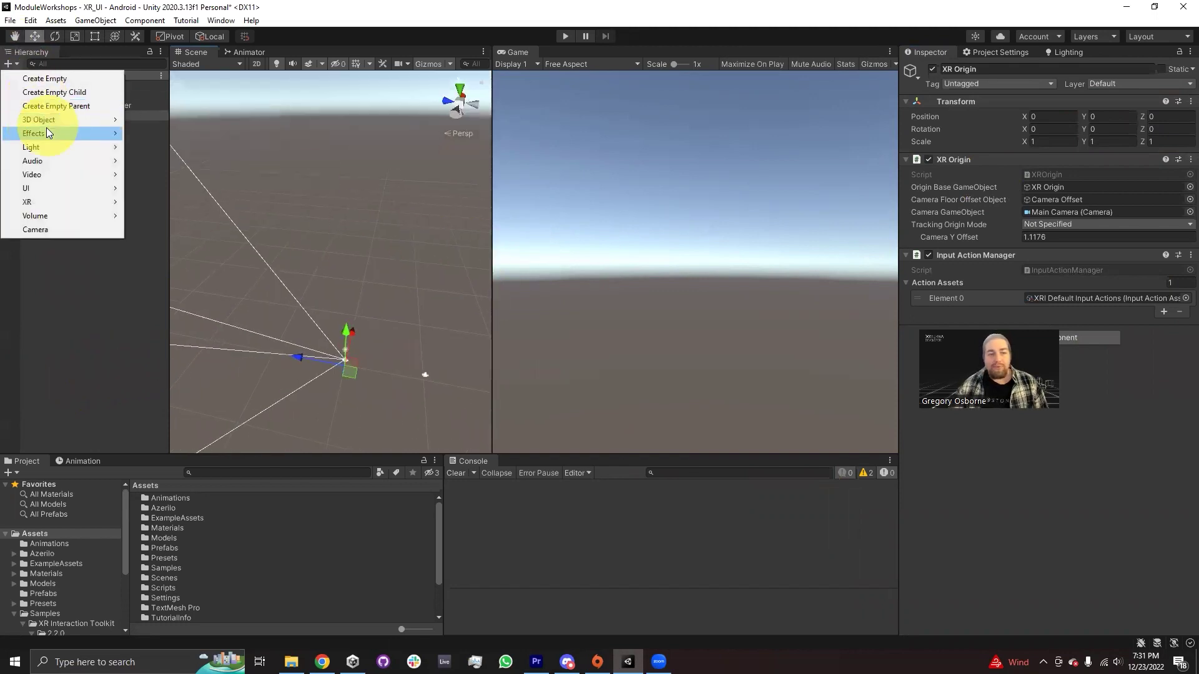
mouse_move(46, 120)
left_click(161, 172)
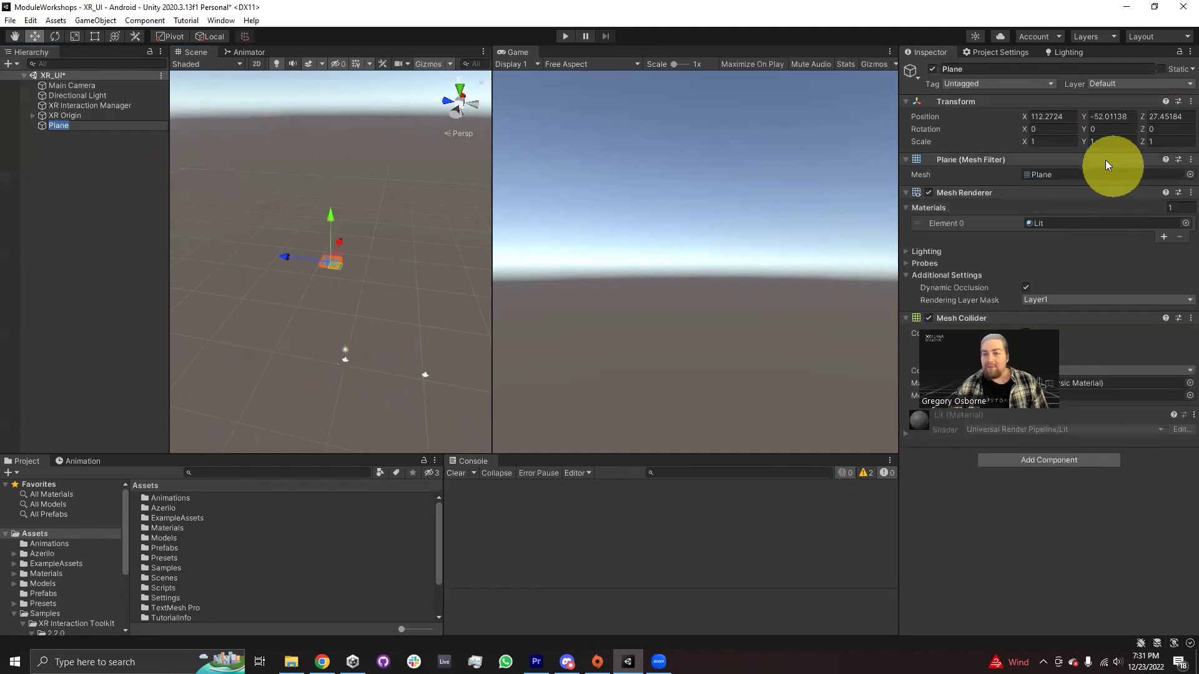
left_click(1182, 105)
left_click(1151, 114)
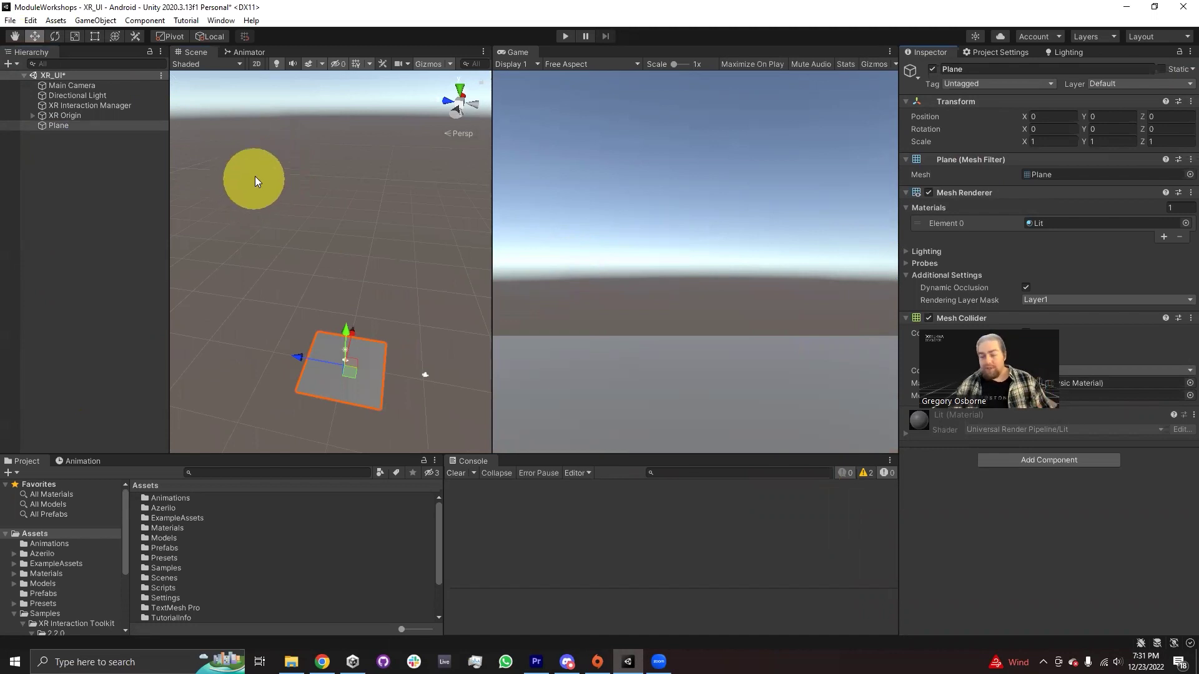
- Add a UI Toggle, which creates a new Canvas and EventSystem
left_click(255, 177)
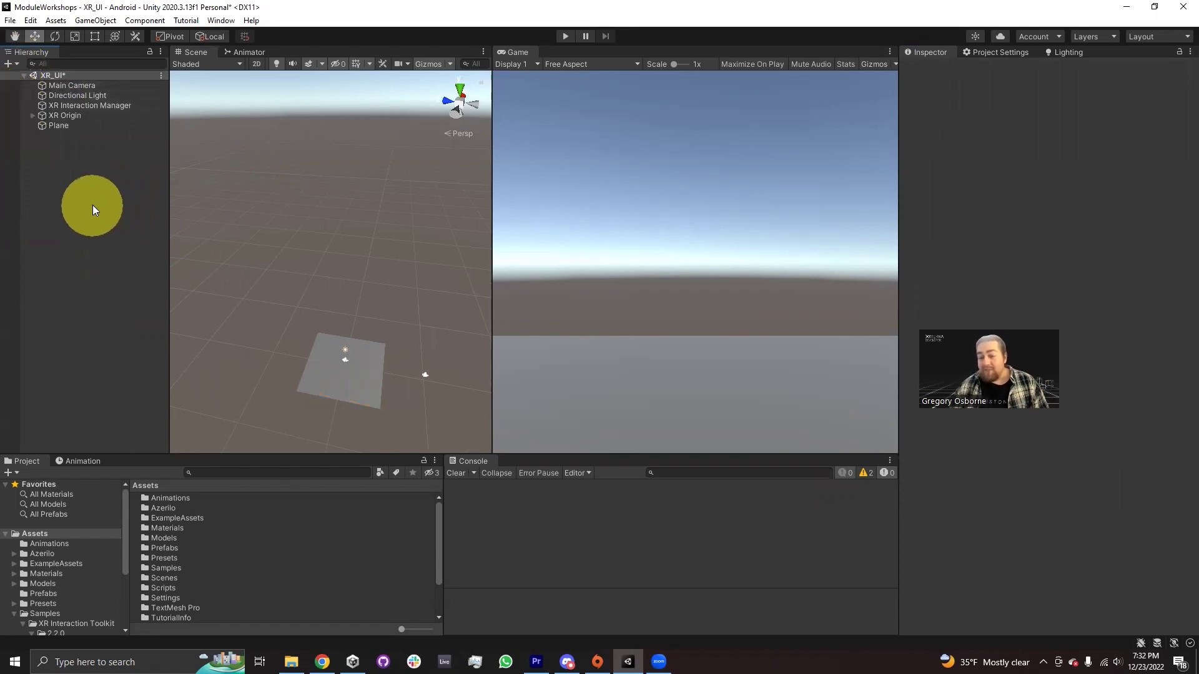
left_click(9, 63)
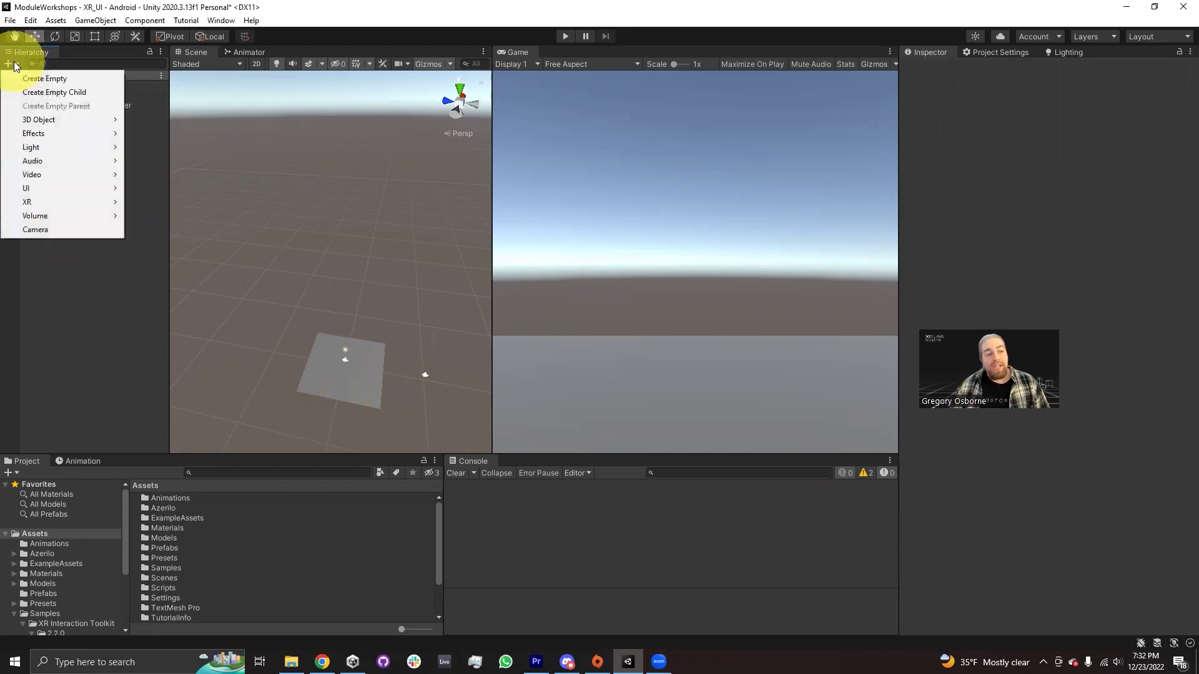
mouse_move(31, 190)
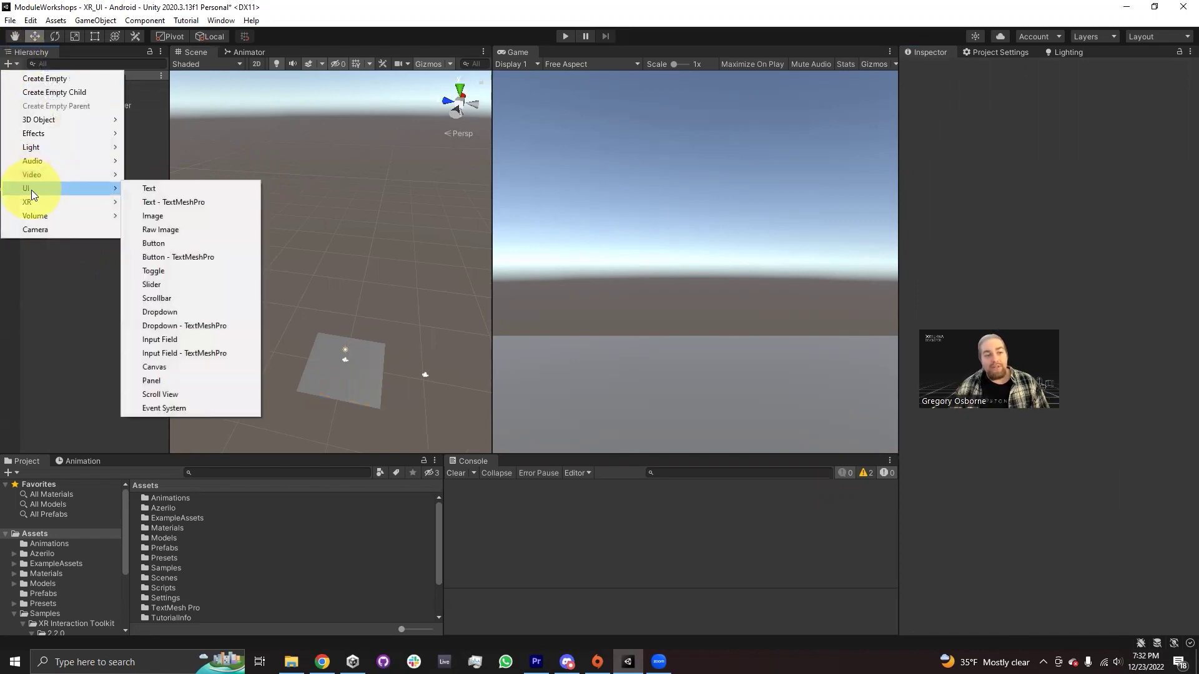
left_click(160, 275)
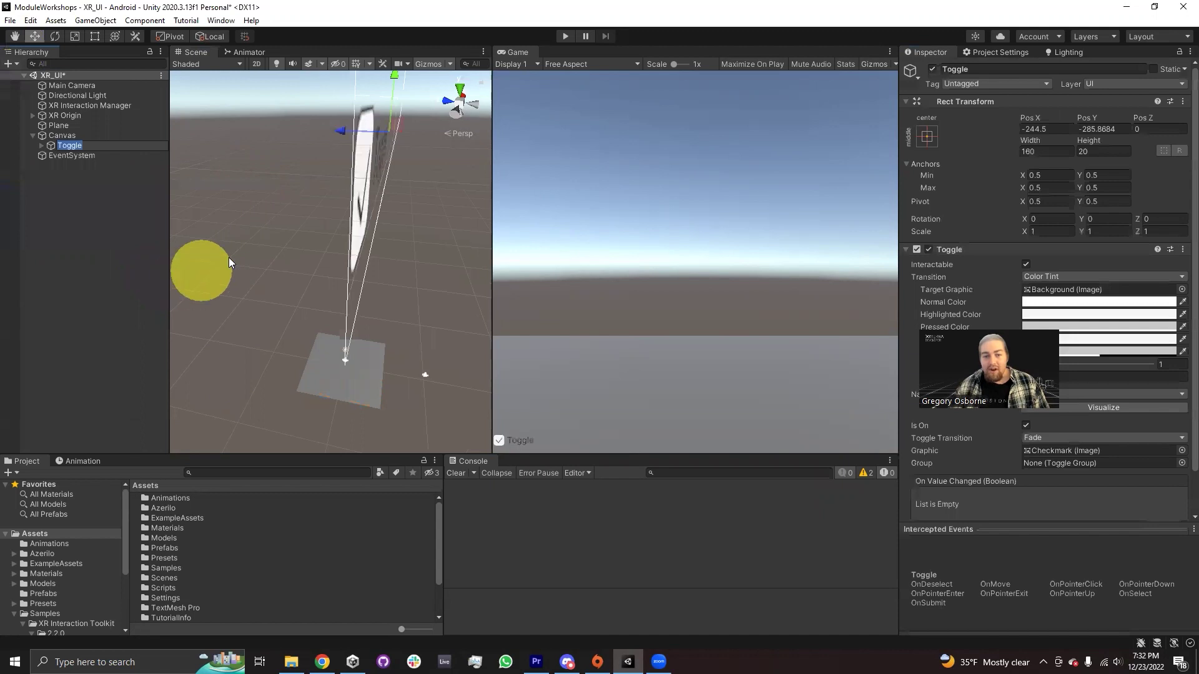
left_click(532, 455)
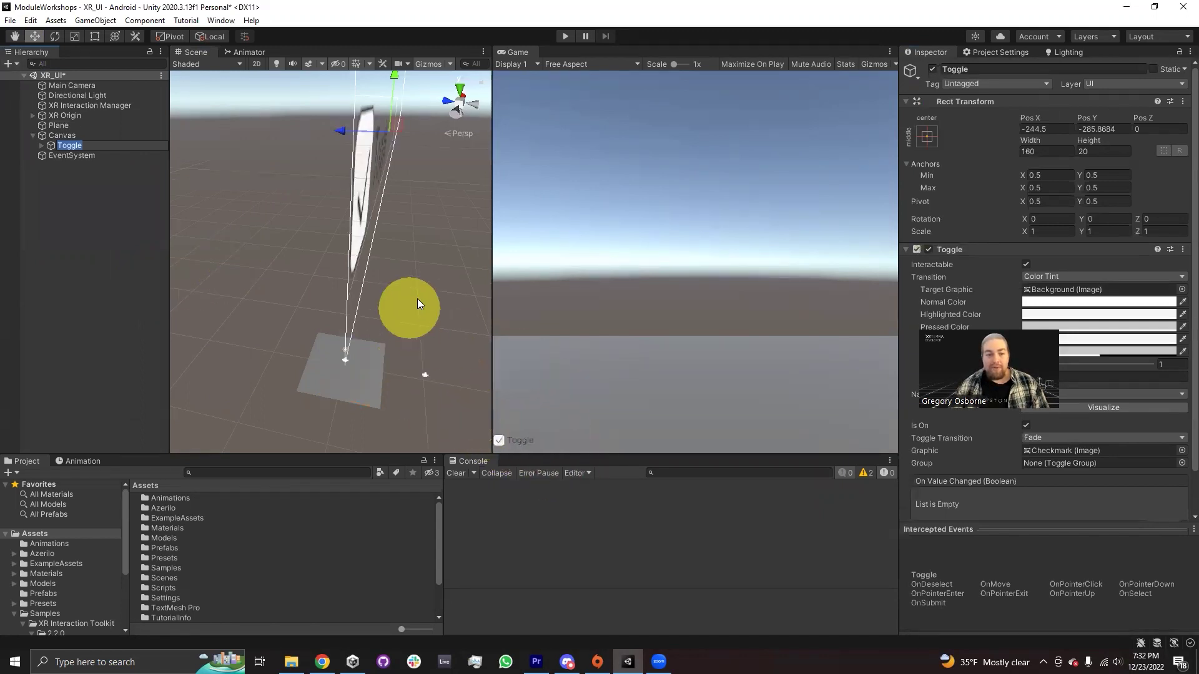
right_click_drag(417, 305, 374, 294)
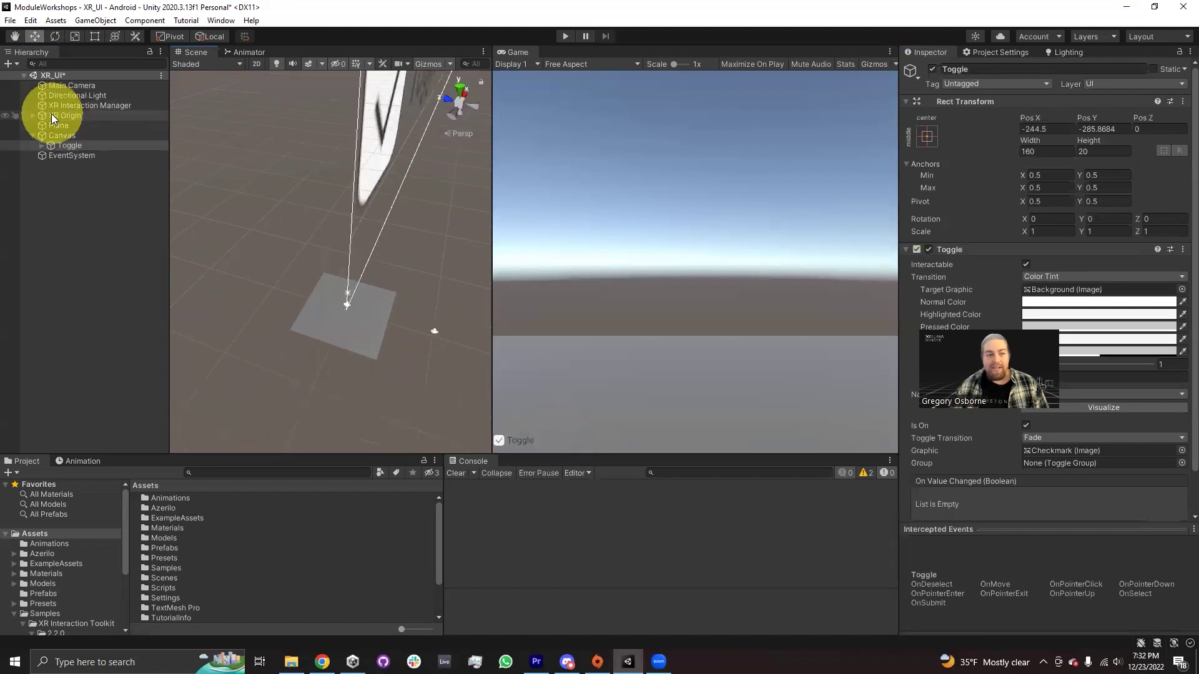
- Shift the XR Origin's Position X, then undo it back to 0
left_click(65, 116)
left_click_drag(1021, 117, 1149, 133)
key("ctrl+z")
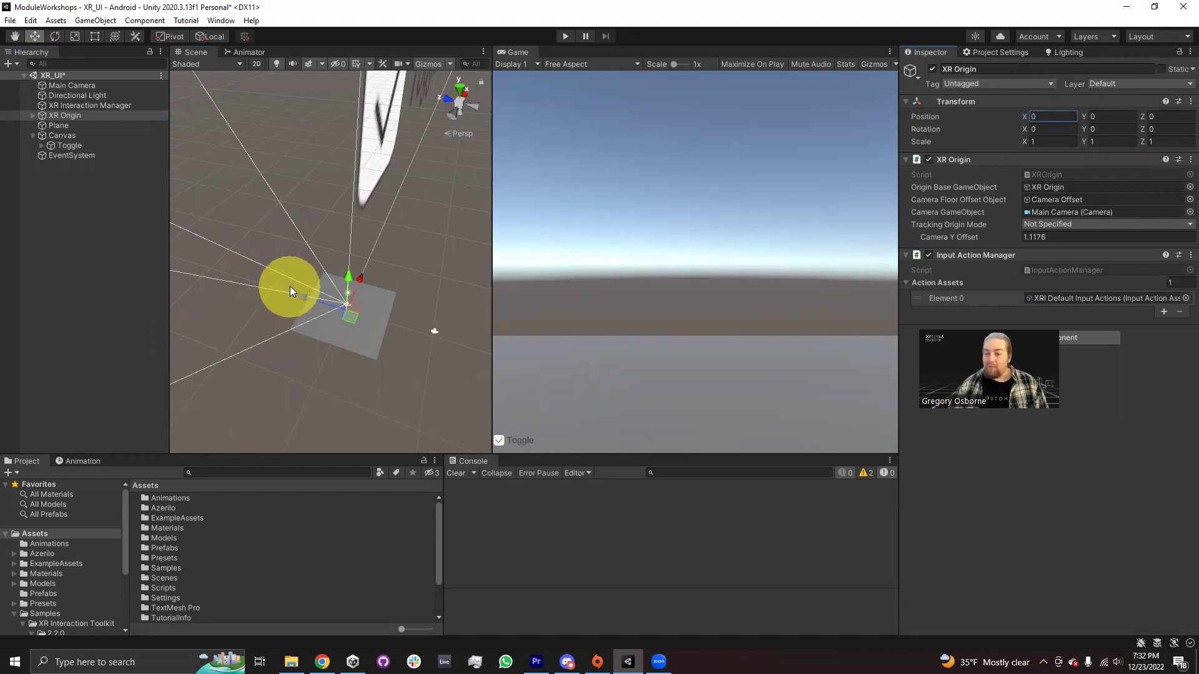
- Set the Canvas component's Render Mode to World Space
left_click(69, 177)
left_click(55, 135)
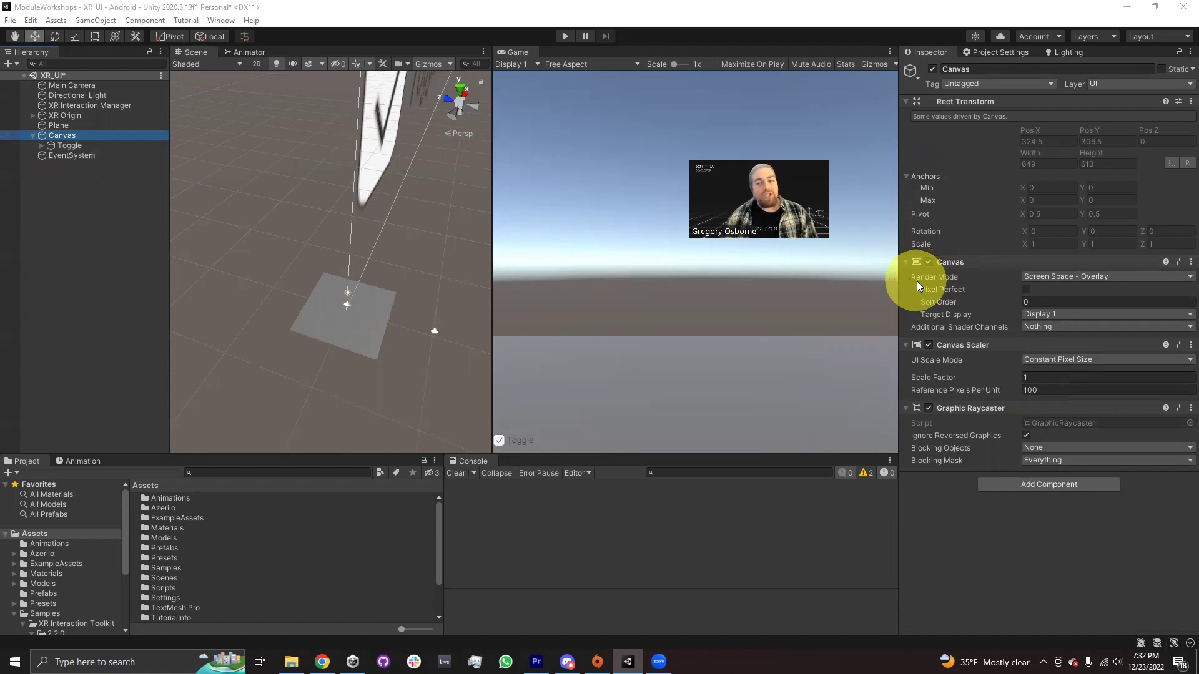
left_click(1052, 280)
left_click(1053, 320)
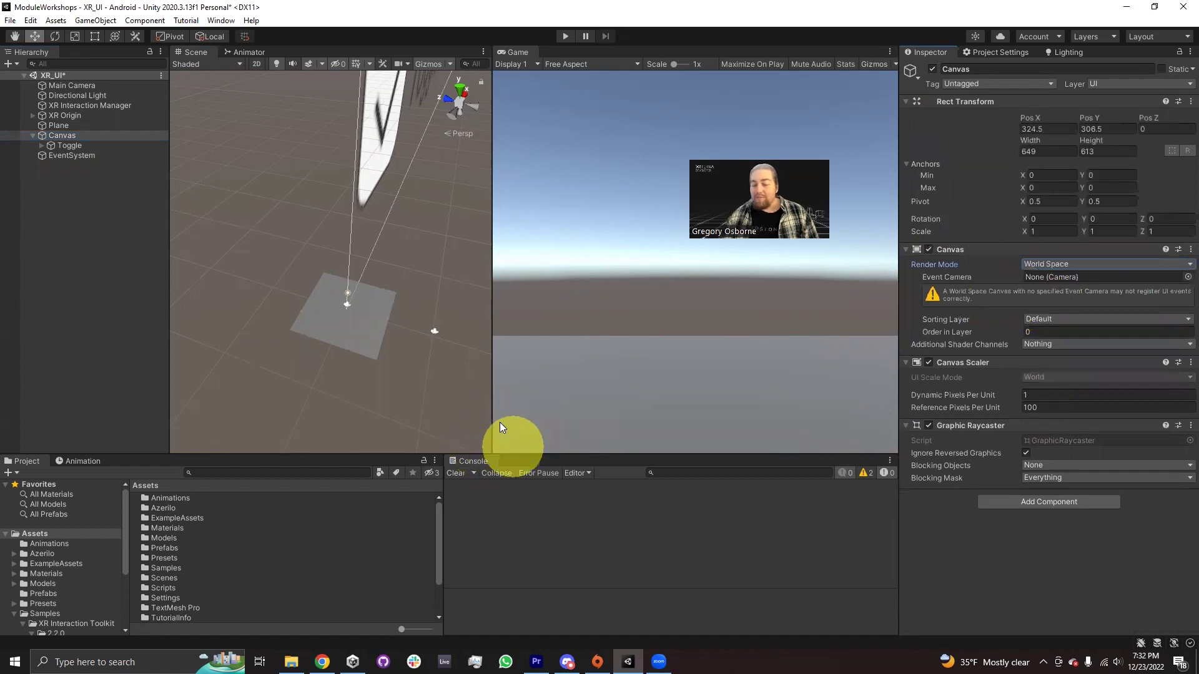
right_click_drag(488, 391, 345, 351)
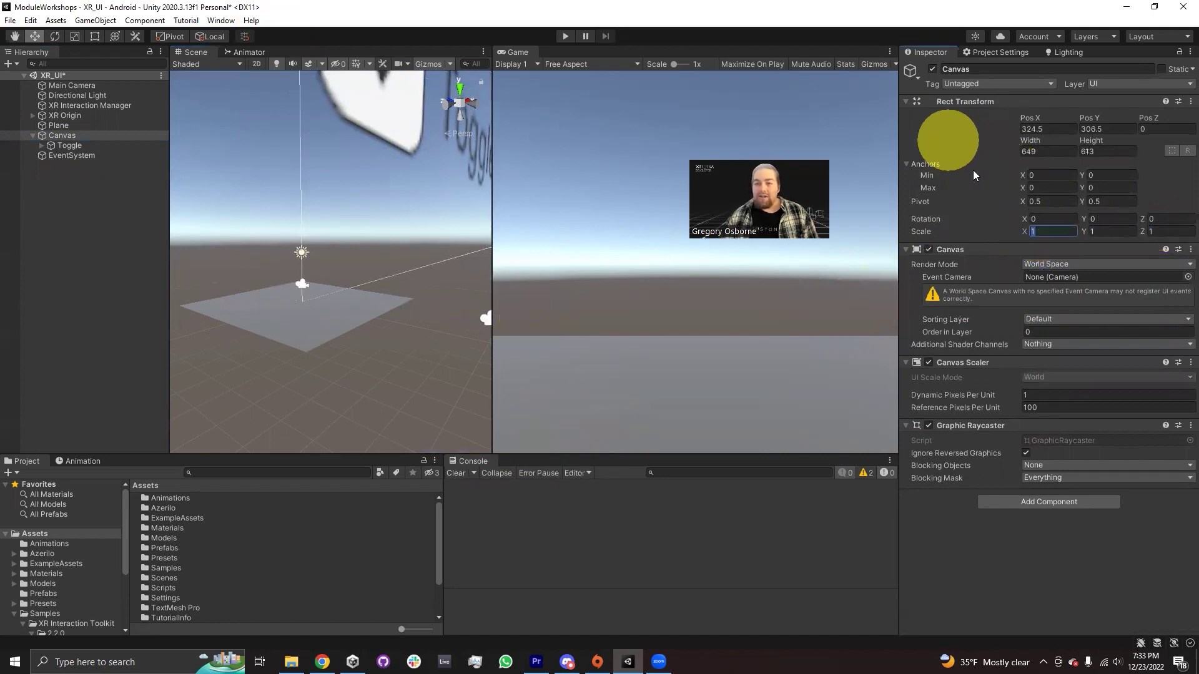
- Scale the Canvas to 0.01 on X, Y and Z and set its X and Y position to 0
key("BackSpace")
type("0.01")
key("Tab")
type("0.01")
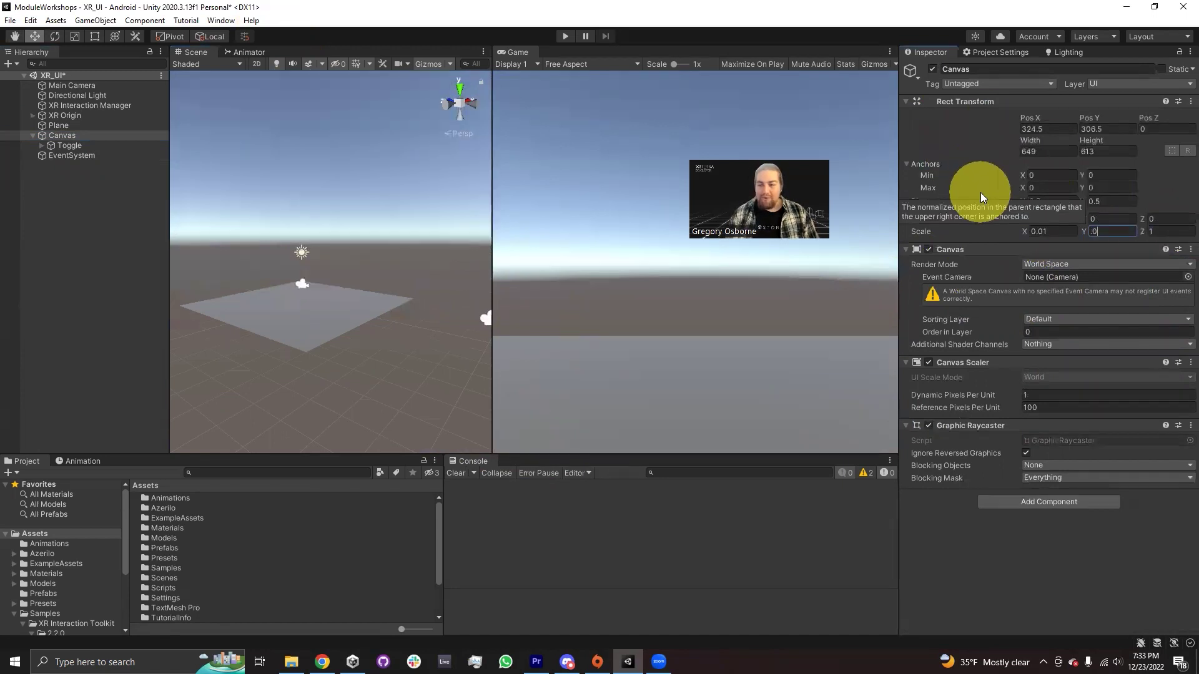
key("Tab")
type("0.01")
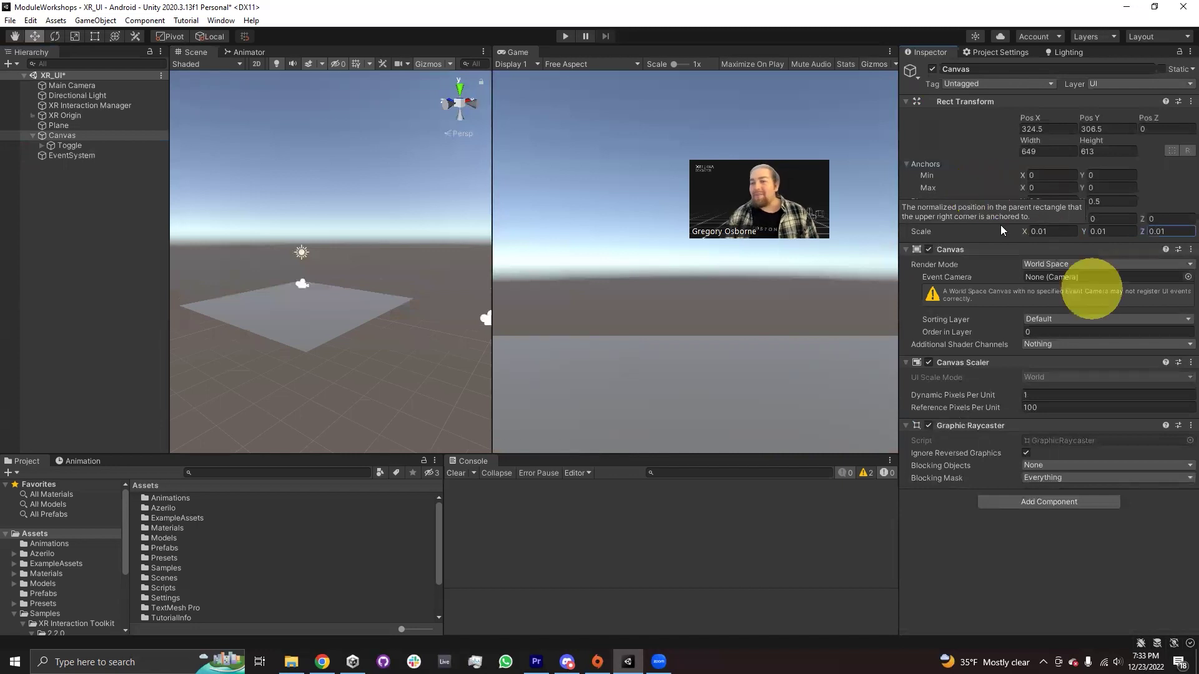
left_click(1052, 128)
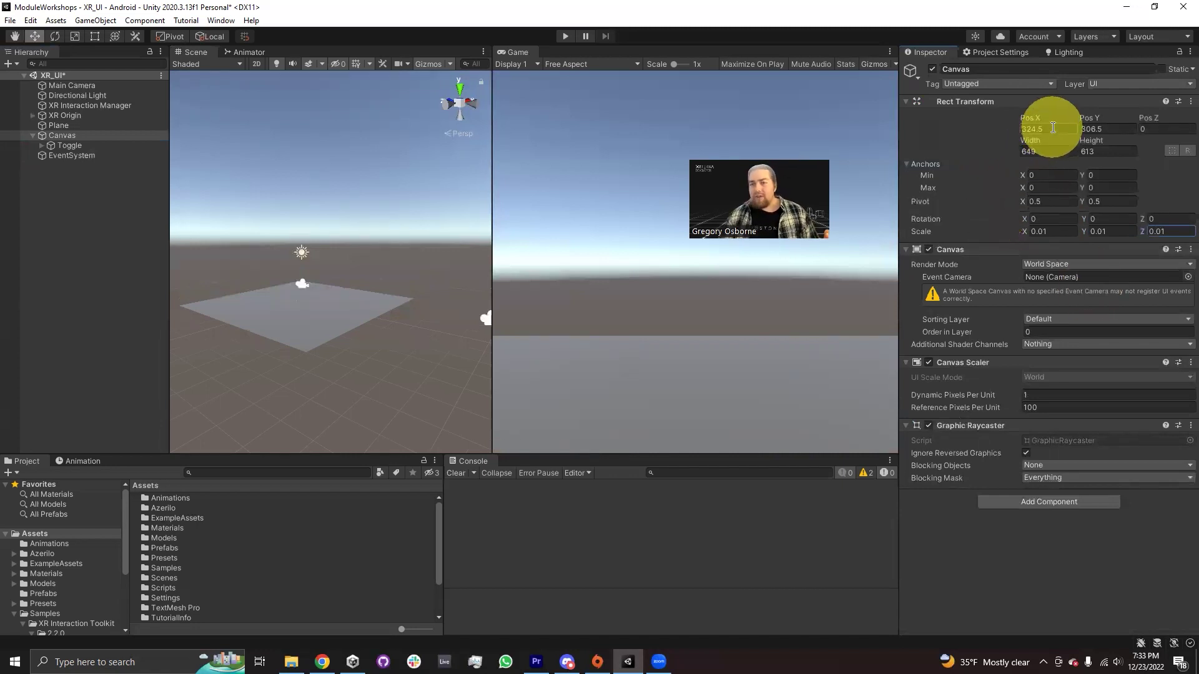
type("0")
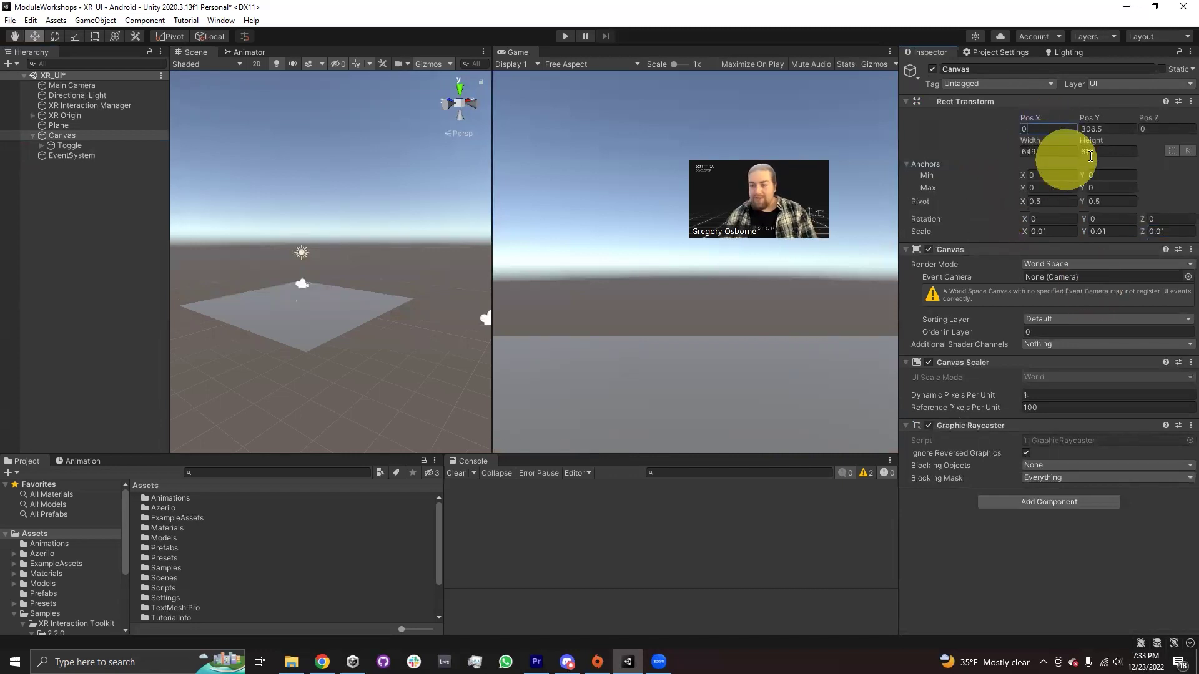
left_click(1108, 129)
type("0")
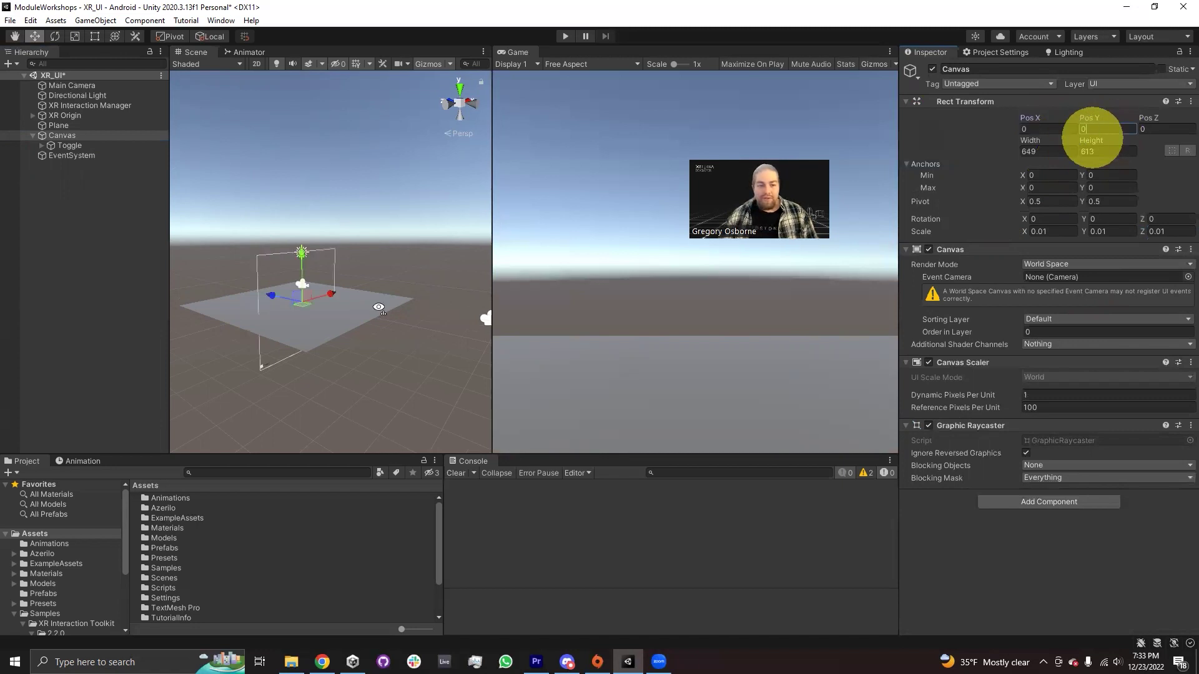
left_click_drag(379, 308, 341, 80, "alt")
left_click_drag(393, 207, 345, 226, "alt")
- Make the Canvas 100 by 100 and set the Toggle's Pos Y to 0
left_click(1048, 153)
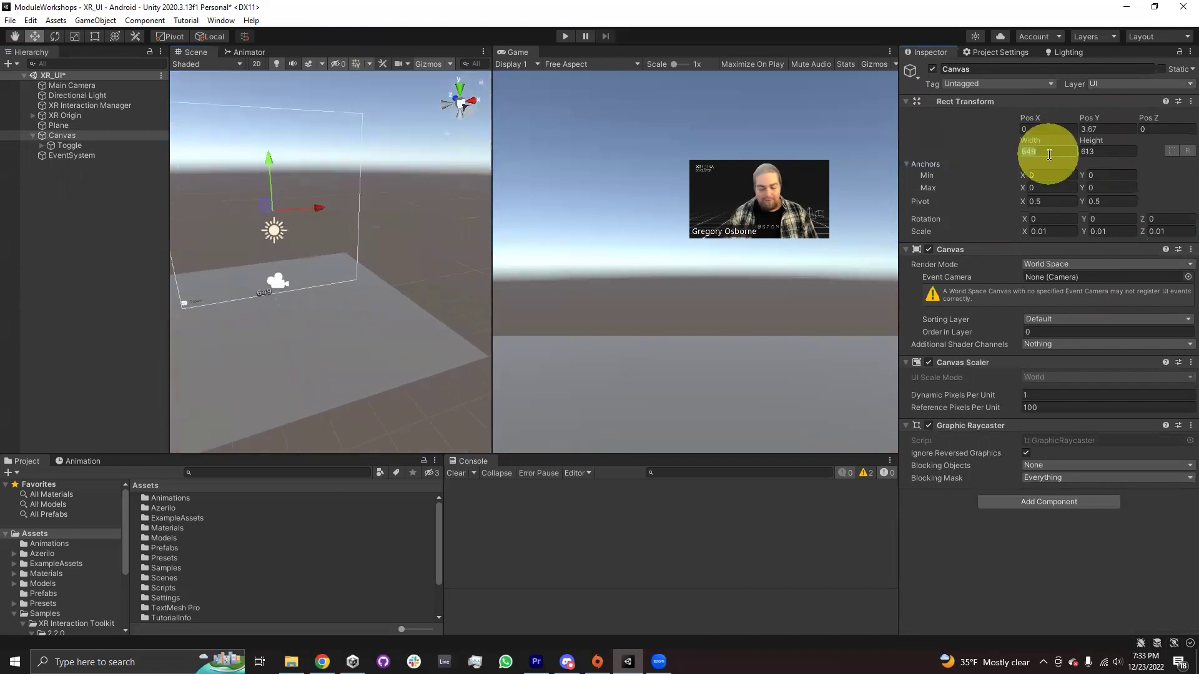
type("100")
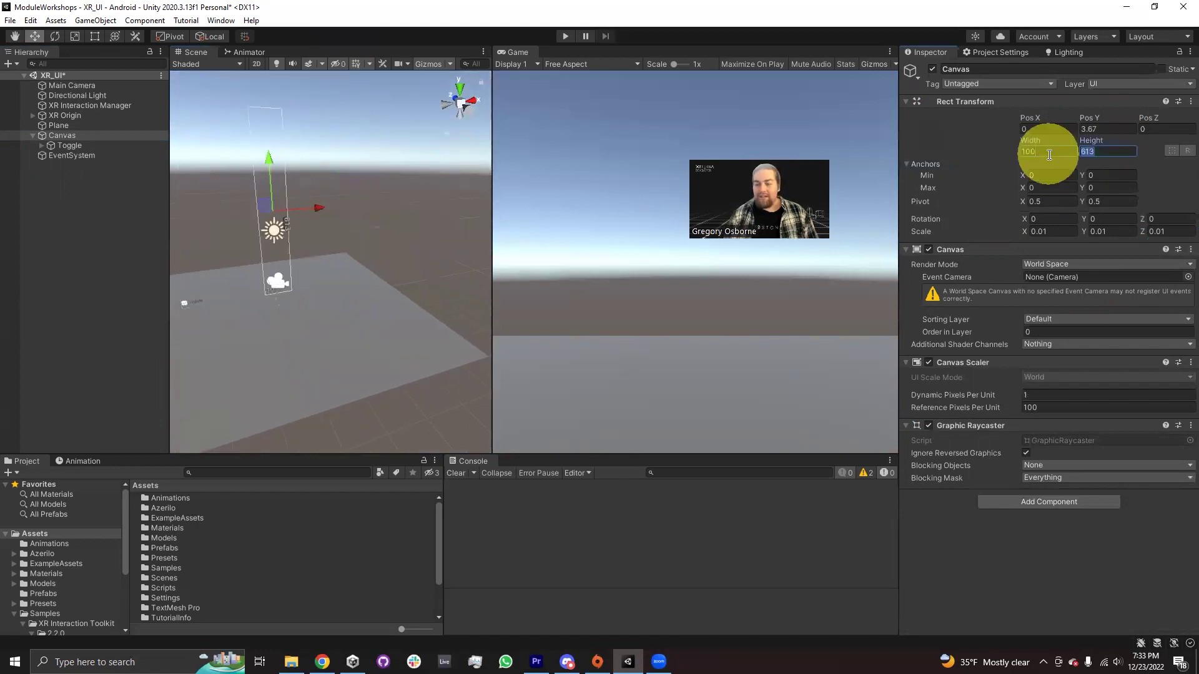
type("100")
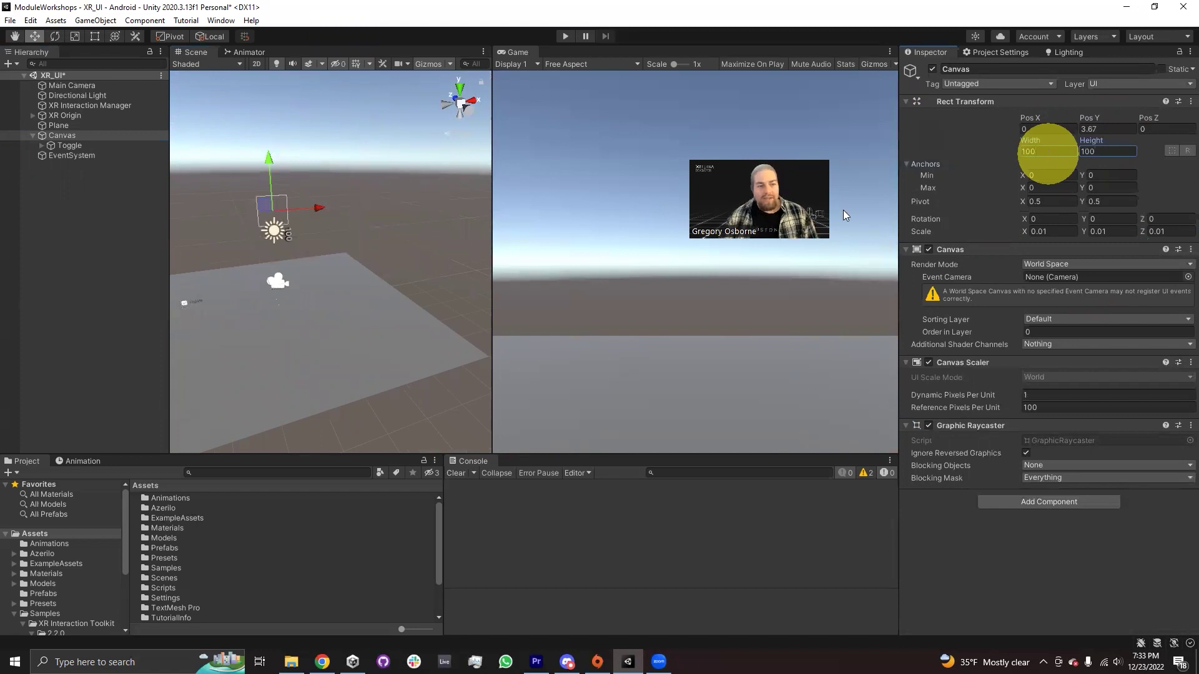
key("Down")
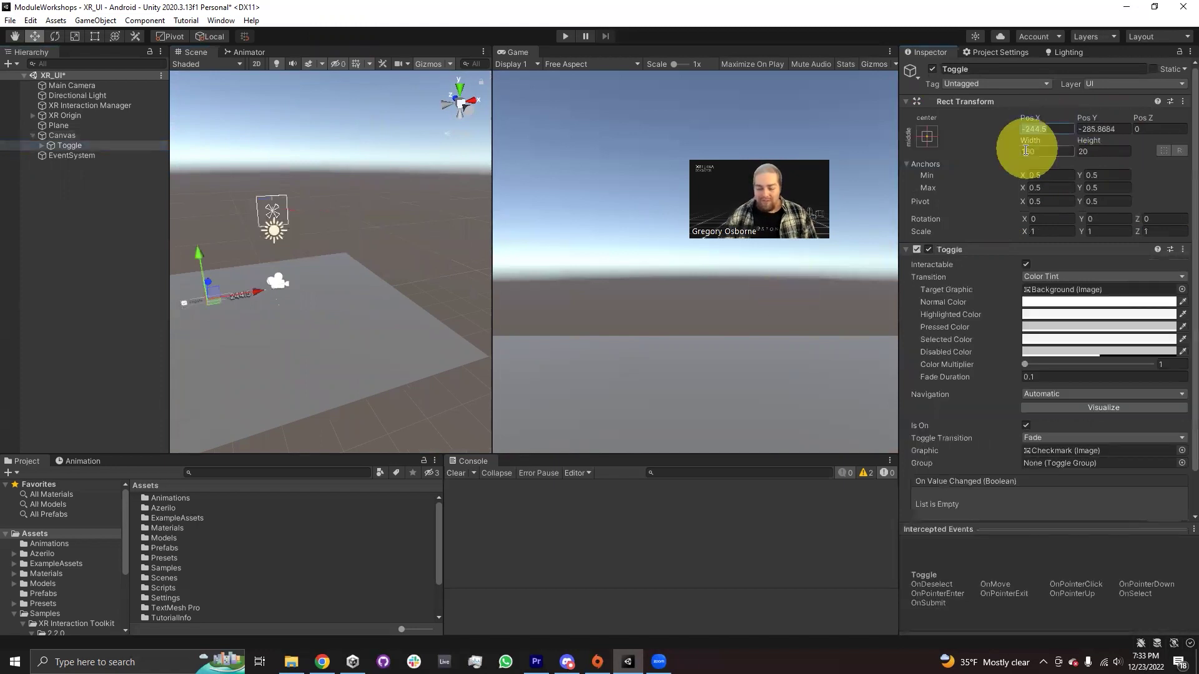
type("0")
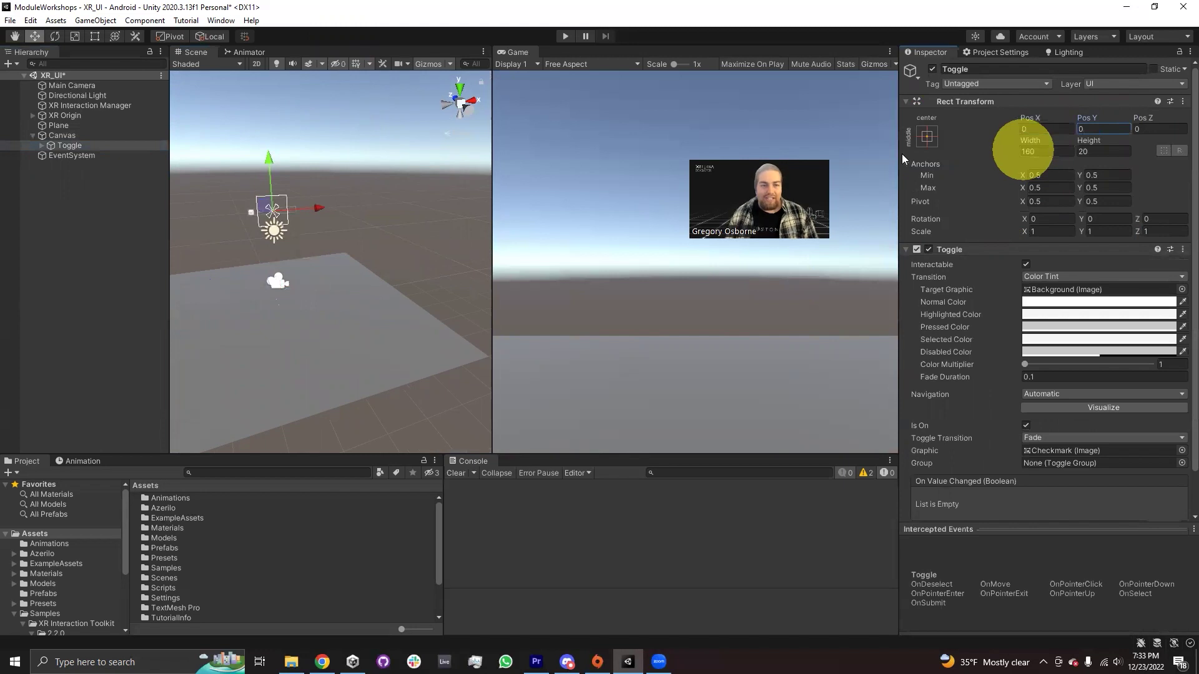
scroll(318, 235, "up", 3)
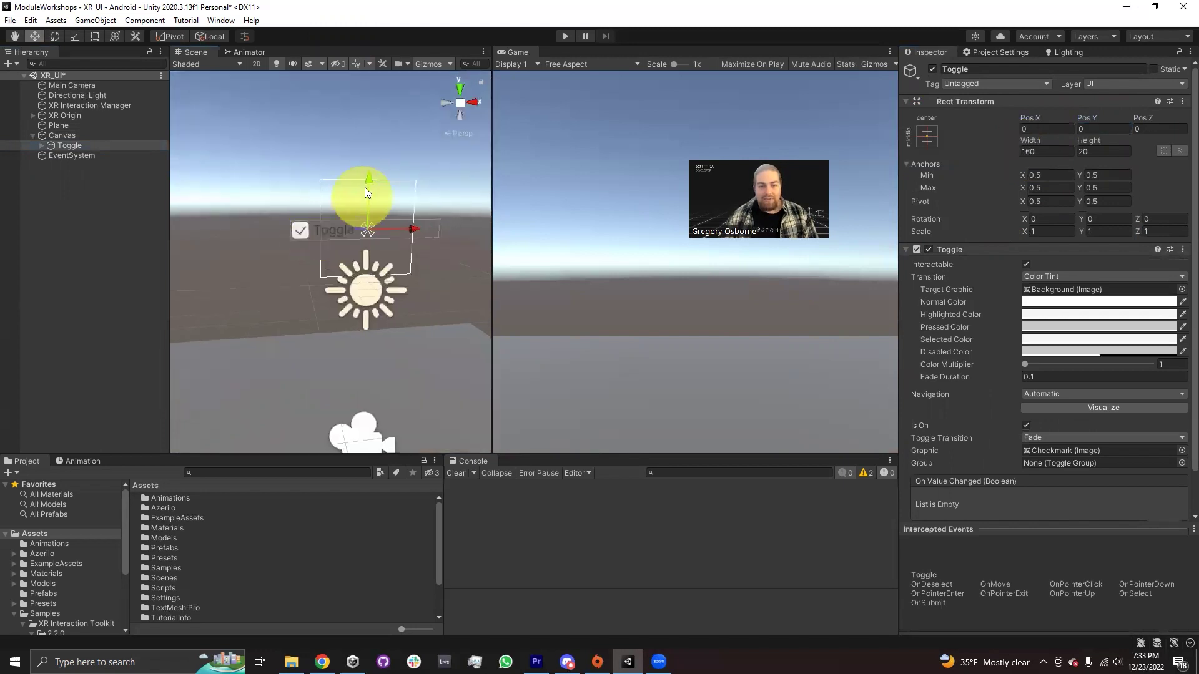
left_click_drag(365, 187, 367, 307)
key("ctrl+z")
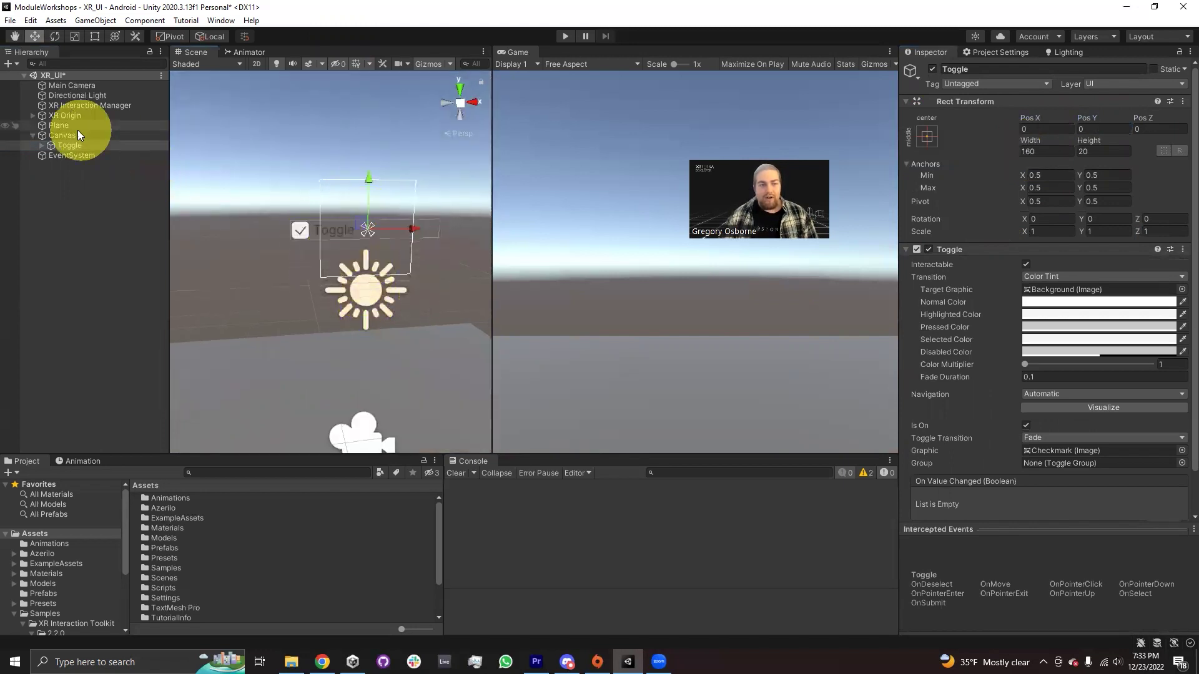
- Drag the Canvas down until the Toggle shows in the Game view
left_click(73, 136)
left_click_drag(373, 209, 373, 306)
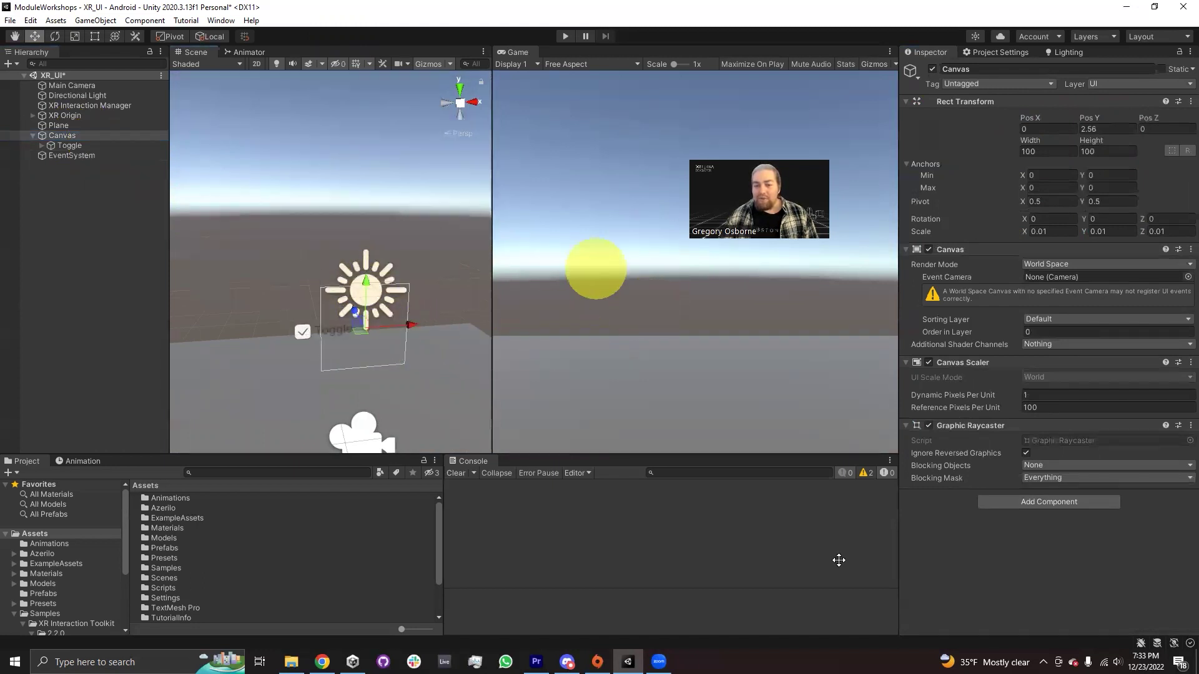
left_click_drag(839, 560, 819, 549)
left_click_drag(302, 361, 313, 284, "alt")
left_click_drag(345, 237, 284, 338)
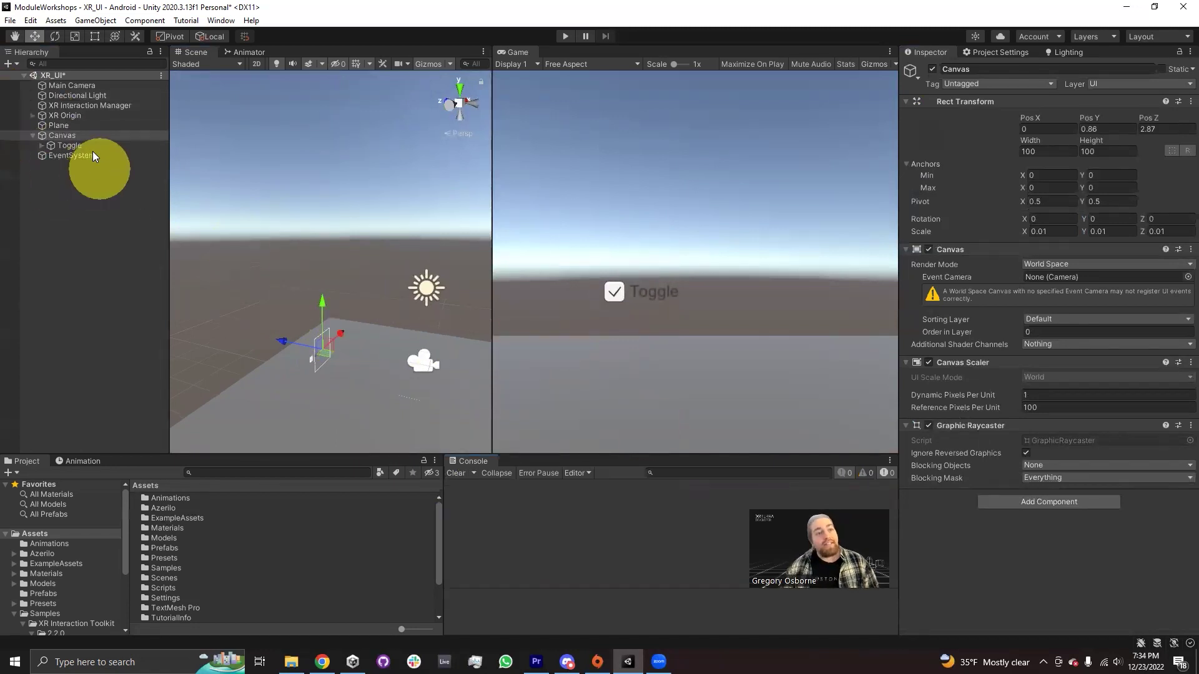
- Delete the Main Camera from the Hierarchy
right_click(62, 84)
left_click(101, 181)
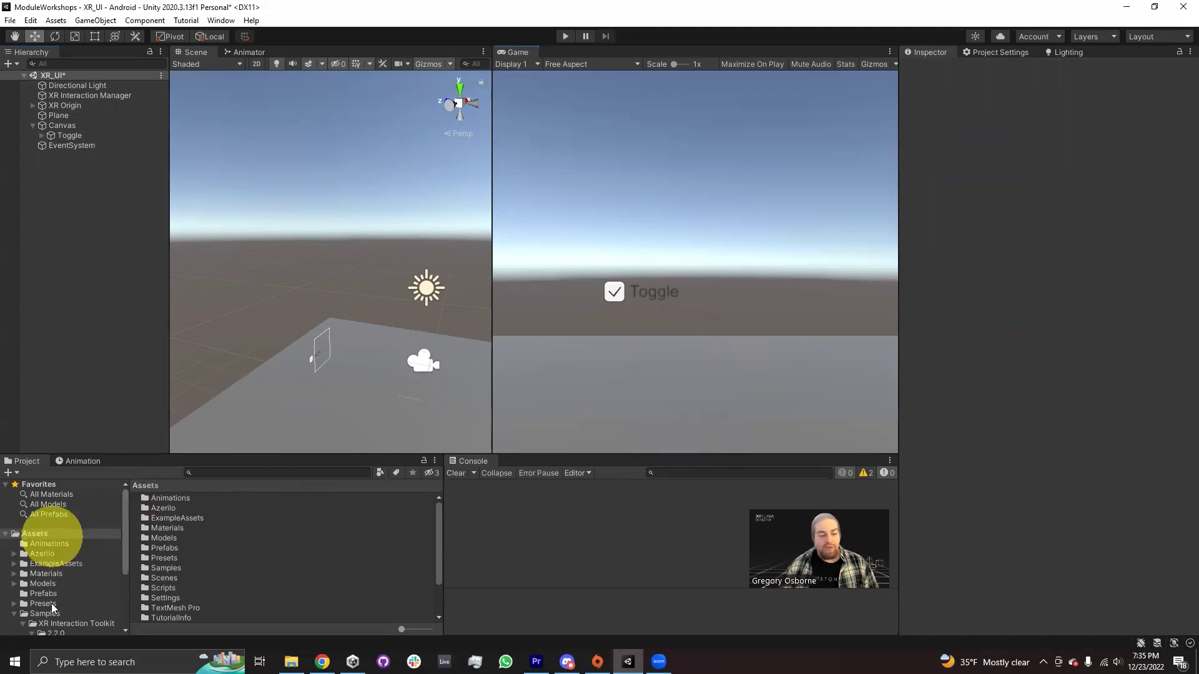
- Drag the XR Device Simulator prefab from the XR Interaction Toolkit 2.2.0 samples into the Hierarchy
scroll(52, 603, "down", 3)
left_click(50, 577)
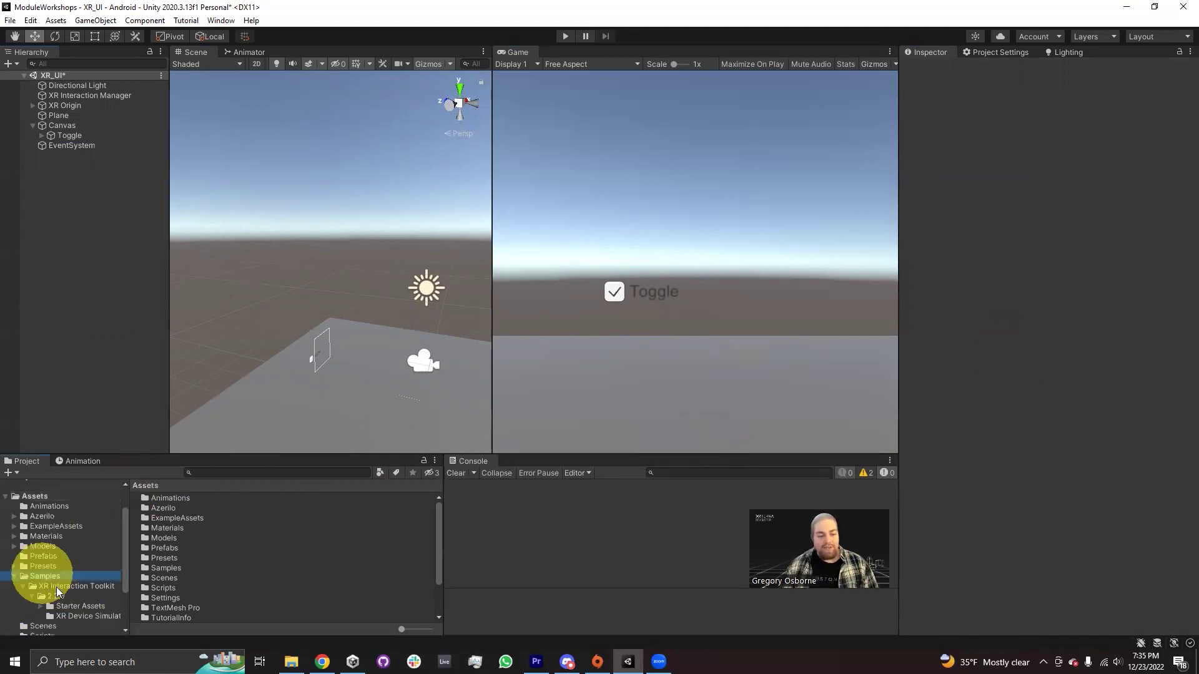
left_click(57, 587)
left_click(61, 596)
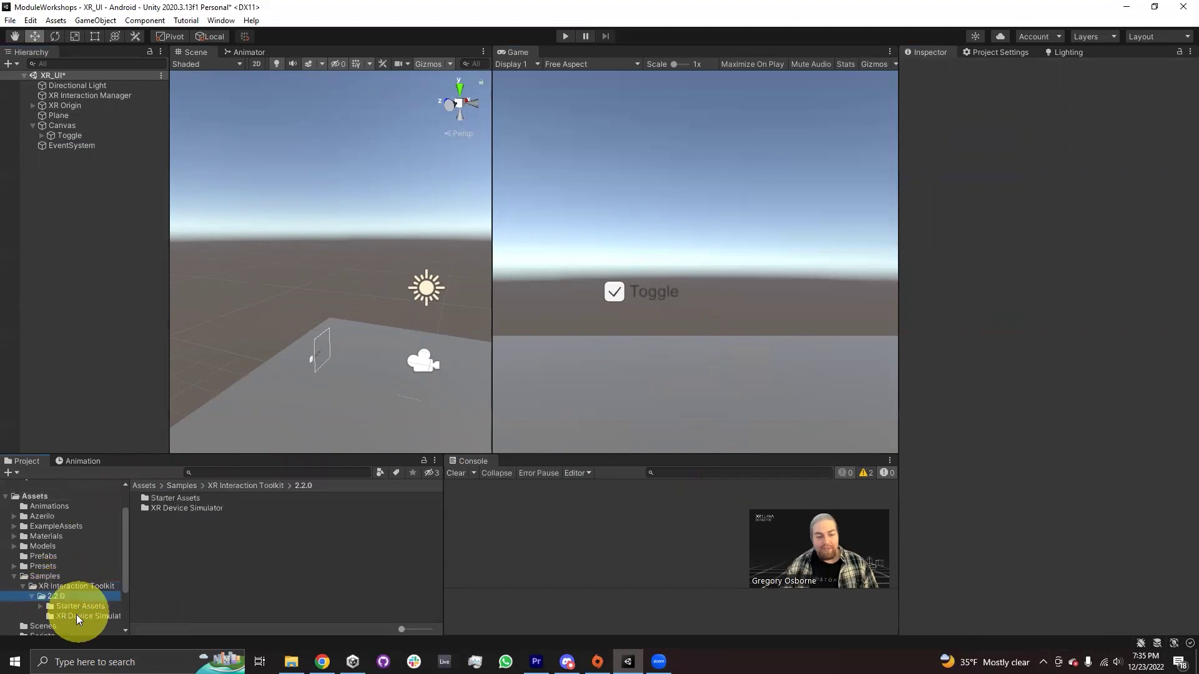
left_click(76, 614)
left_click_drag(162, 507, 53, 188)
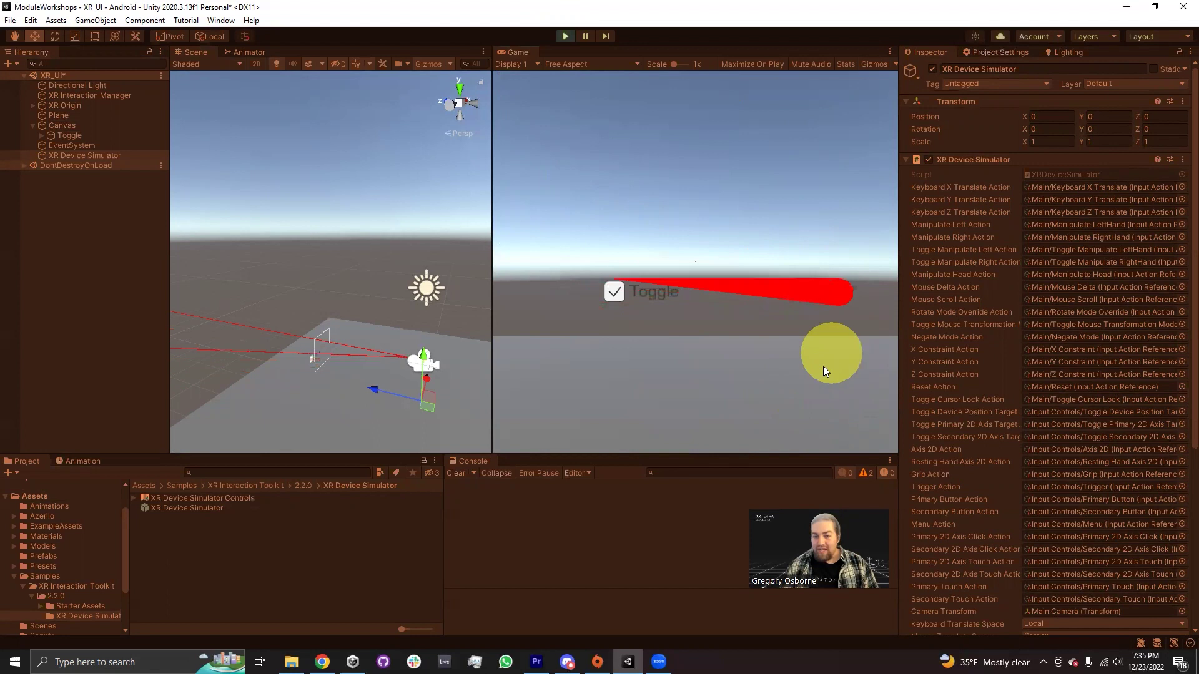
key("ctrl+p")
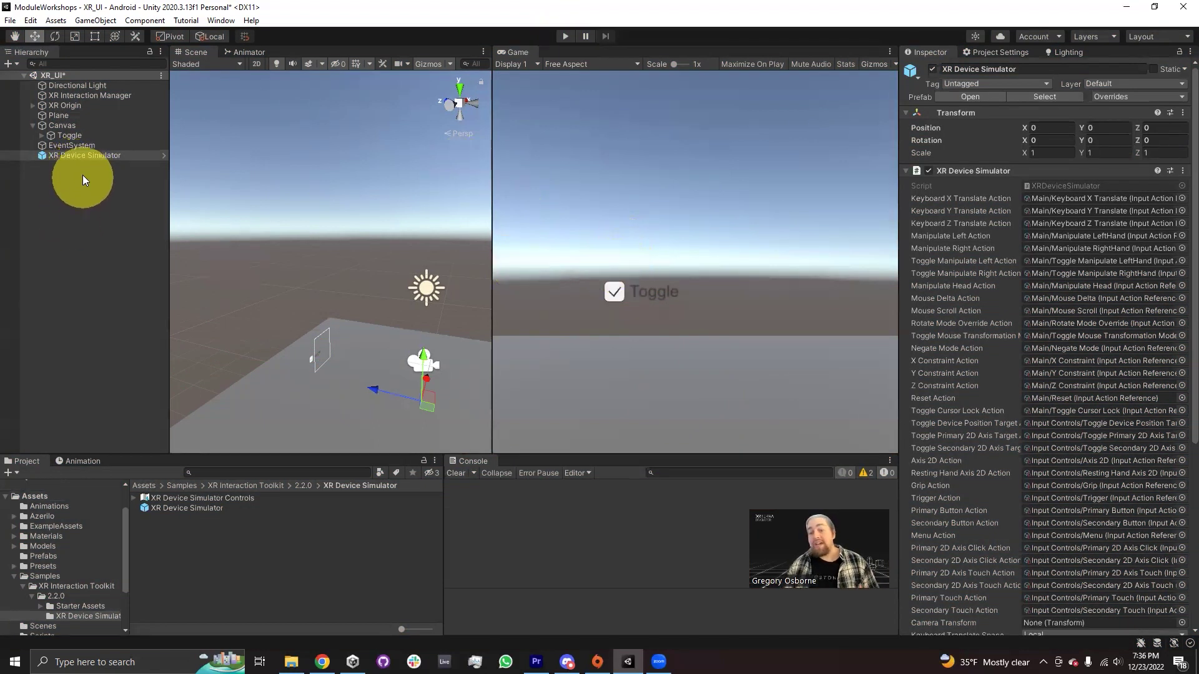
- Replace the EventSystem's Standalone Input Module with InputSystemUIInputModule
left_click(55, 145)
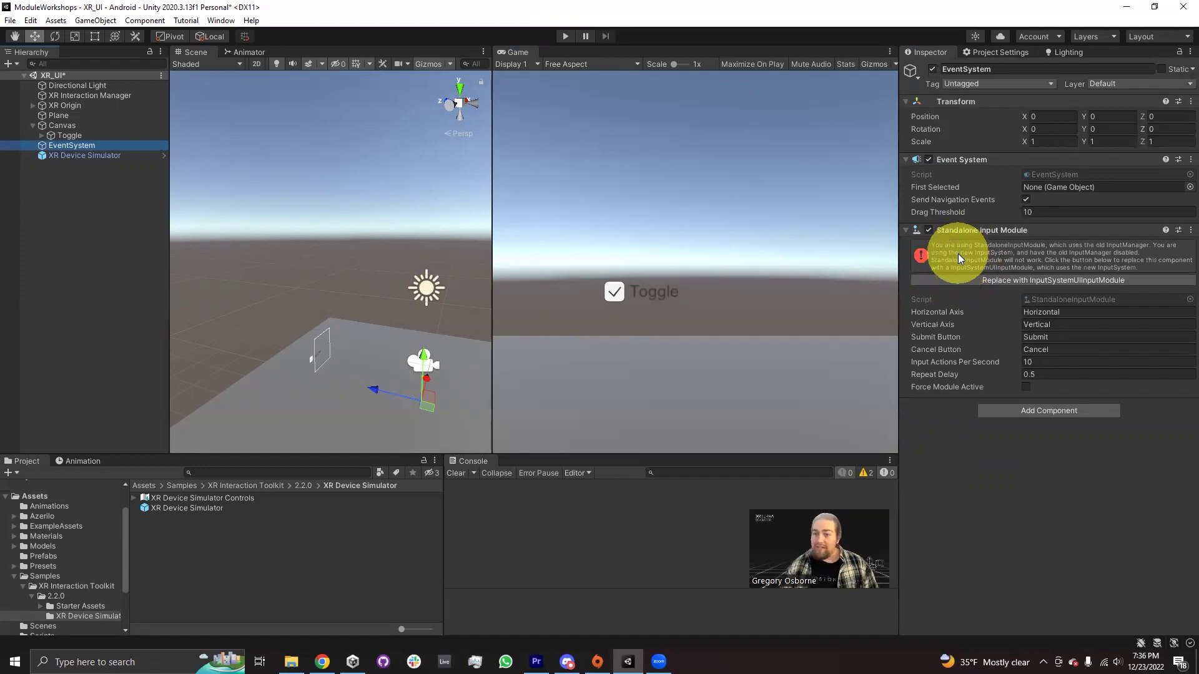
left_click(993, 281)
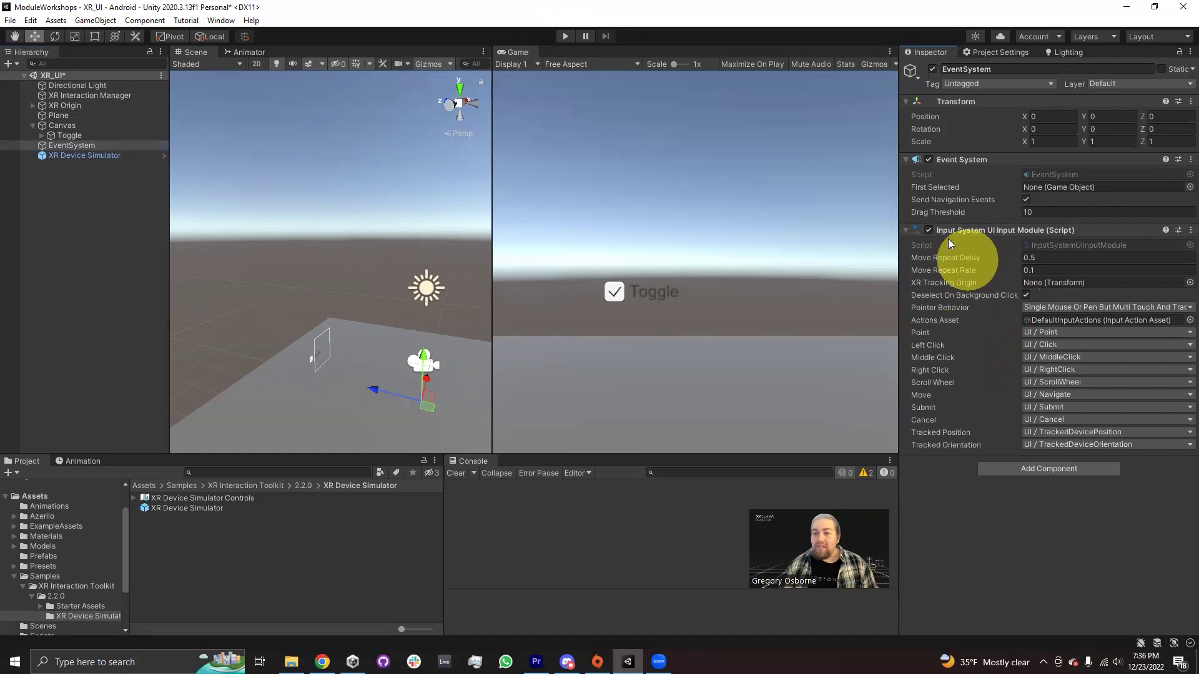
- Remove the Input System UI Input Module and add an XR UI Input Module to the EventSystem
left_click(1190, 230)
left_click(1120, 289)
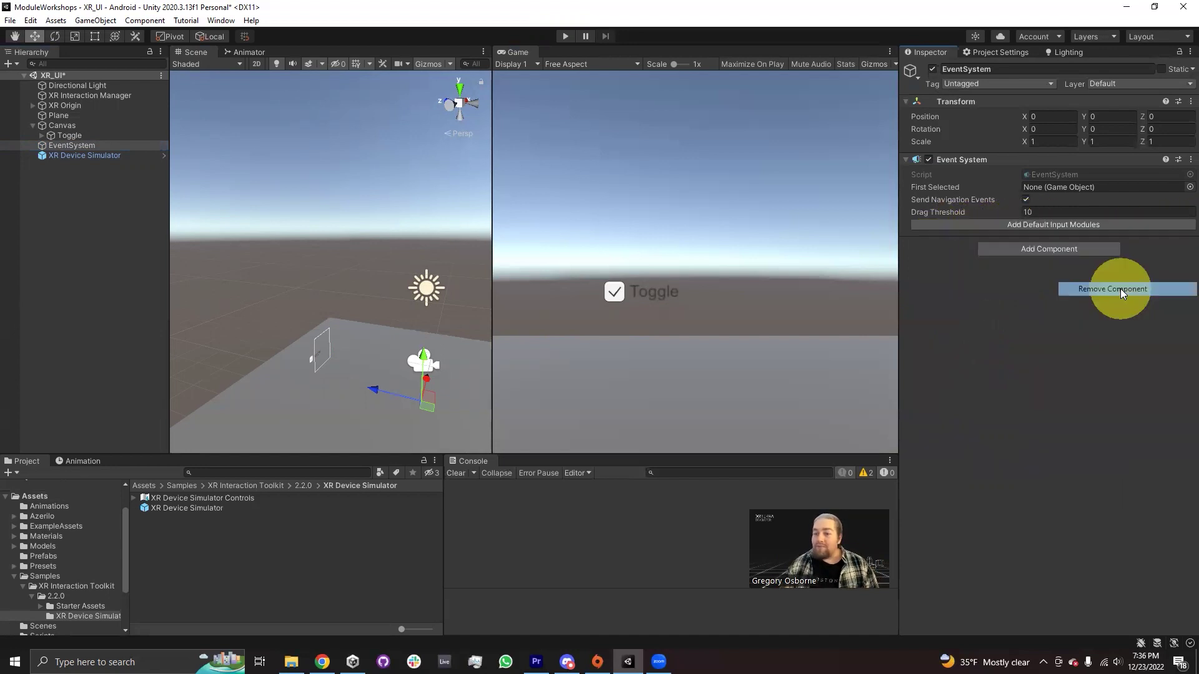
left_click(1035, 250)
type("xr")
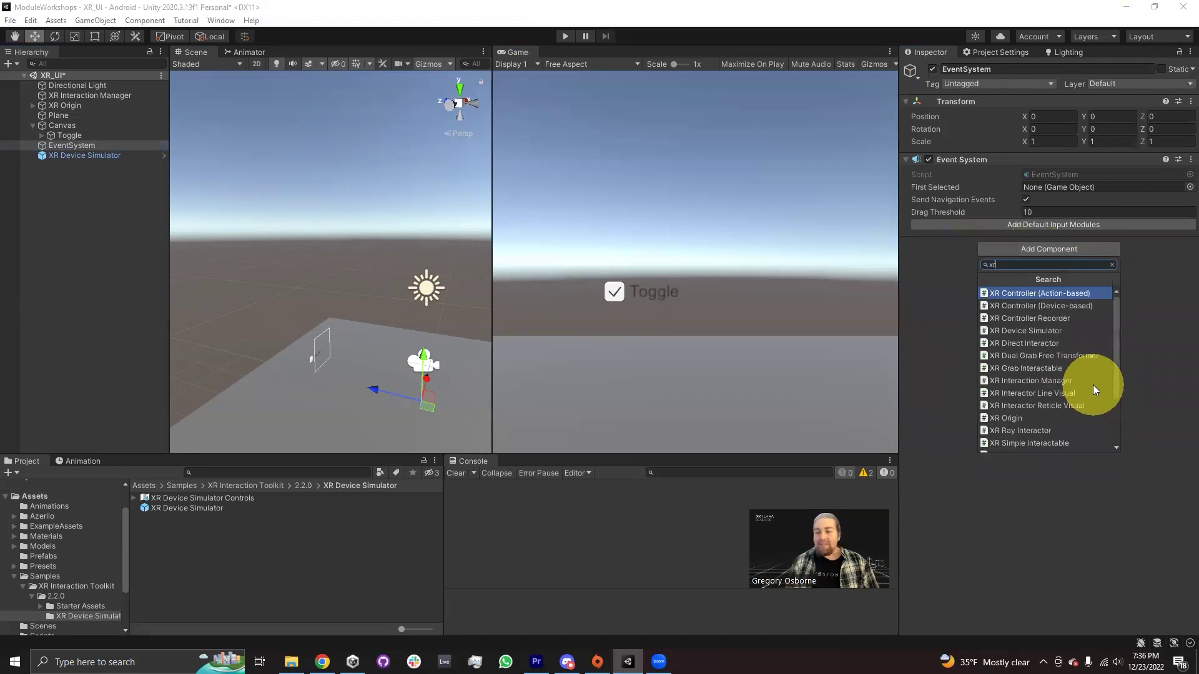
type(" ui")
key("Return")
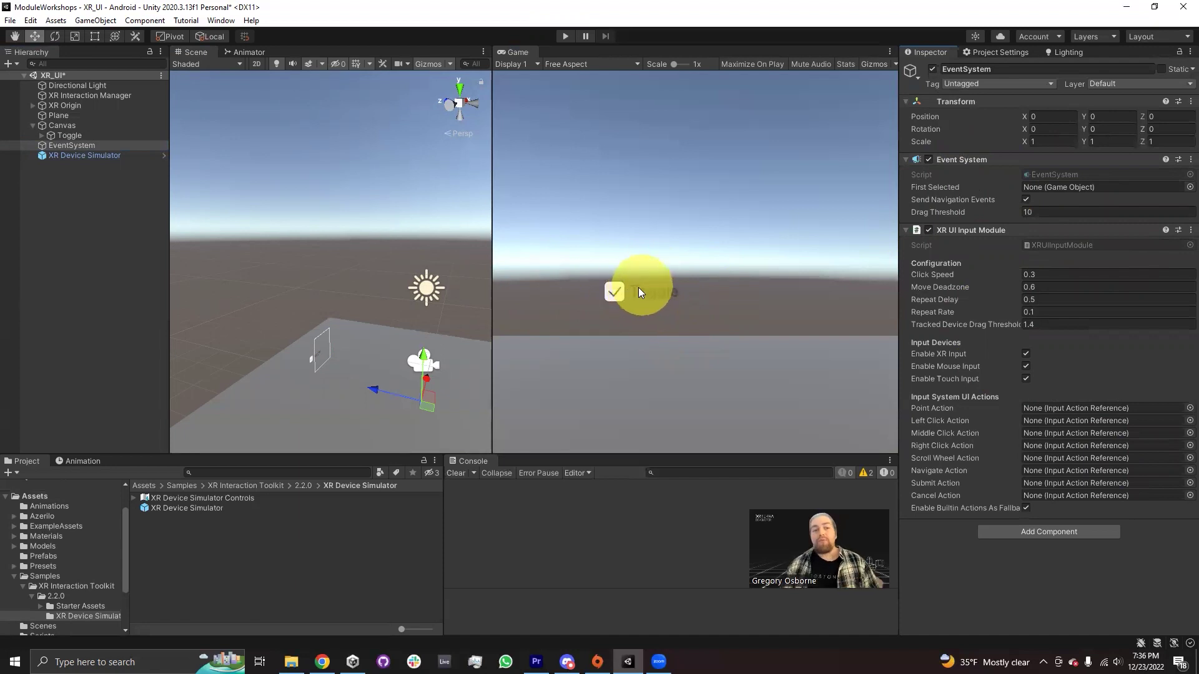
left_click(63, 126)
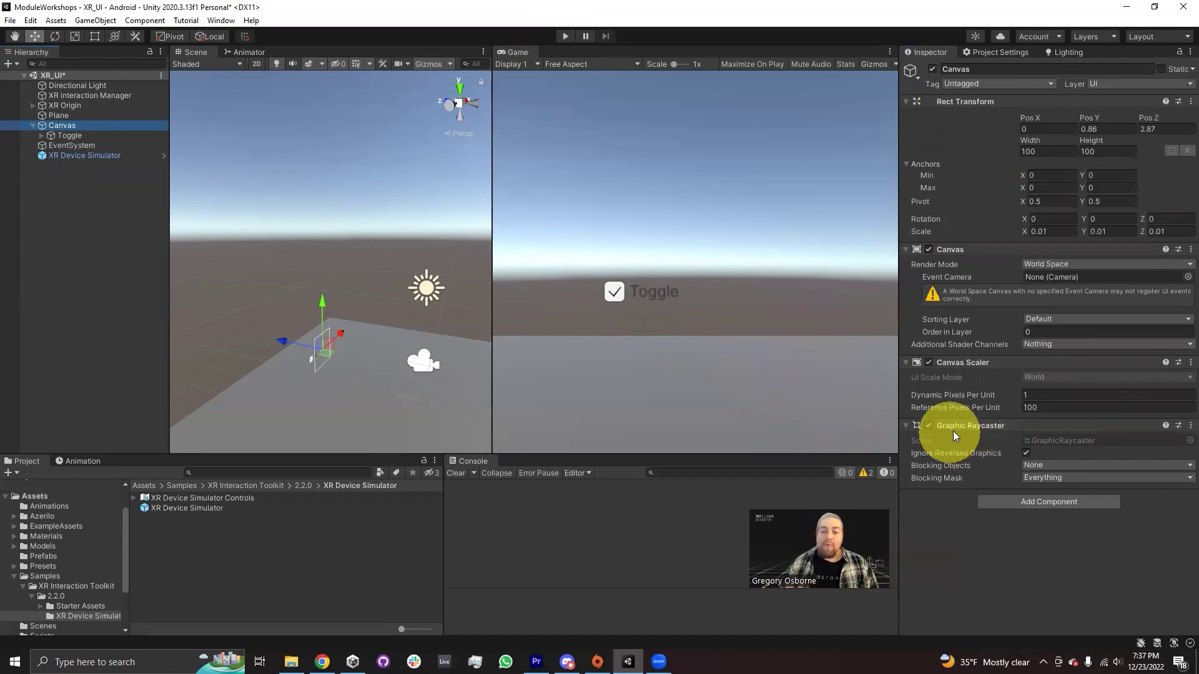
- Add a Tracked Device Graphic Raycaster component to the Canvas
left_click(1001, 503)
type("tracked")
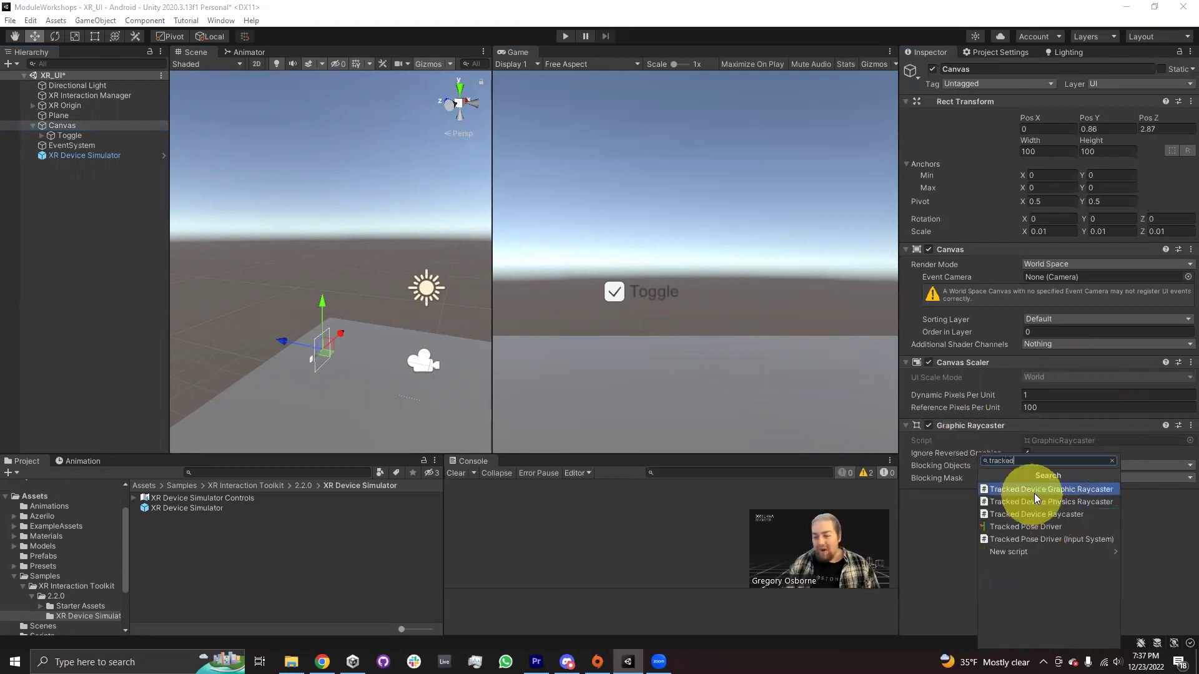
left_click(1034, 490)
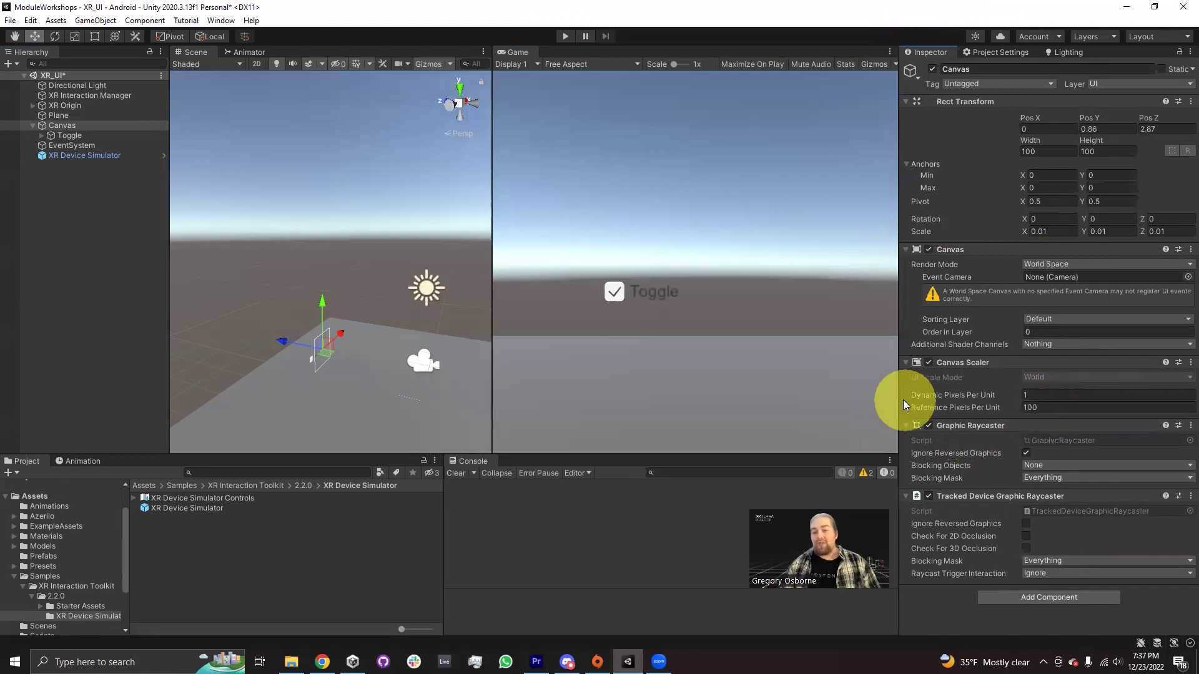
- In Play mode, toggle the checkbox off and on with the simulated XR ray, then stop
left_click(564, 37)
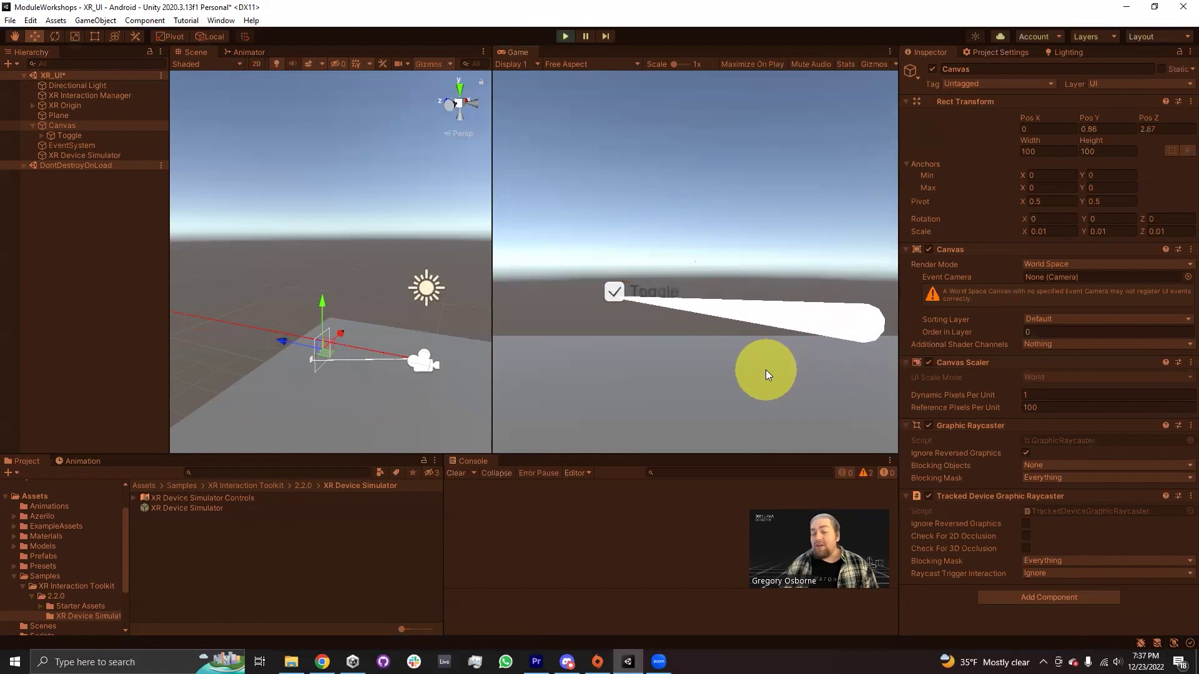
left_click(765, 370)
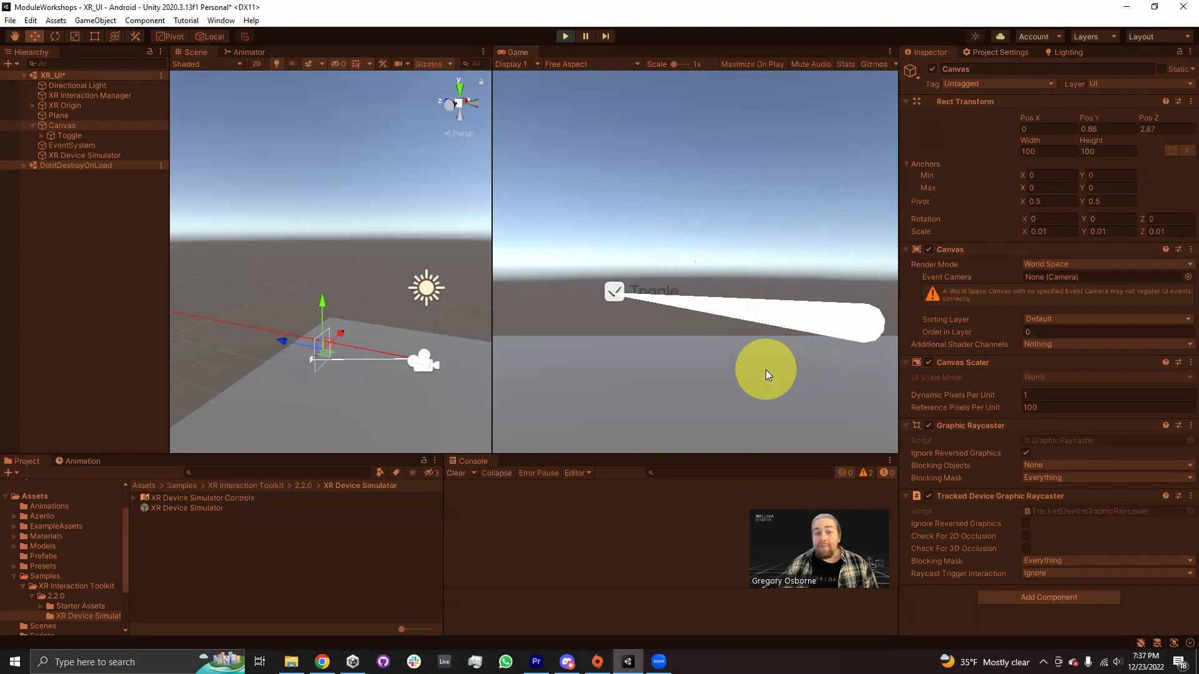
left_click(765, 370)
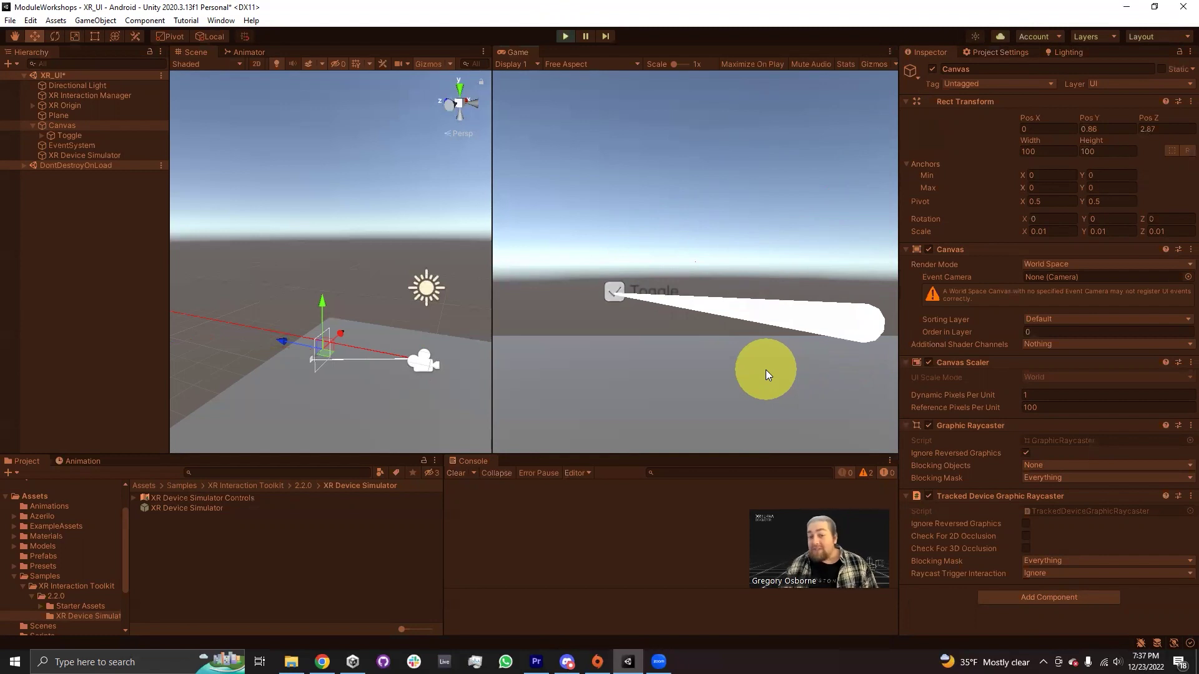
left_click(766, 370)
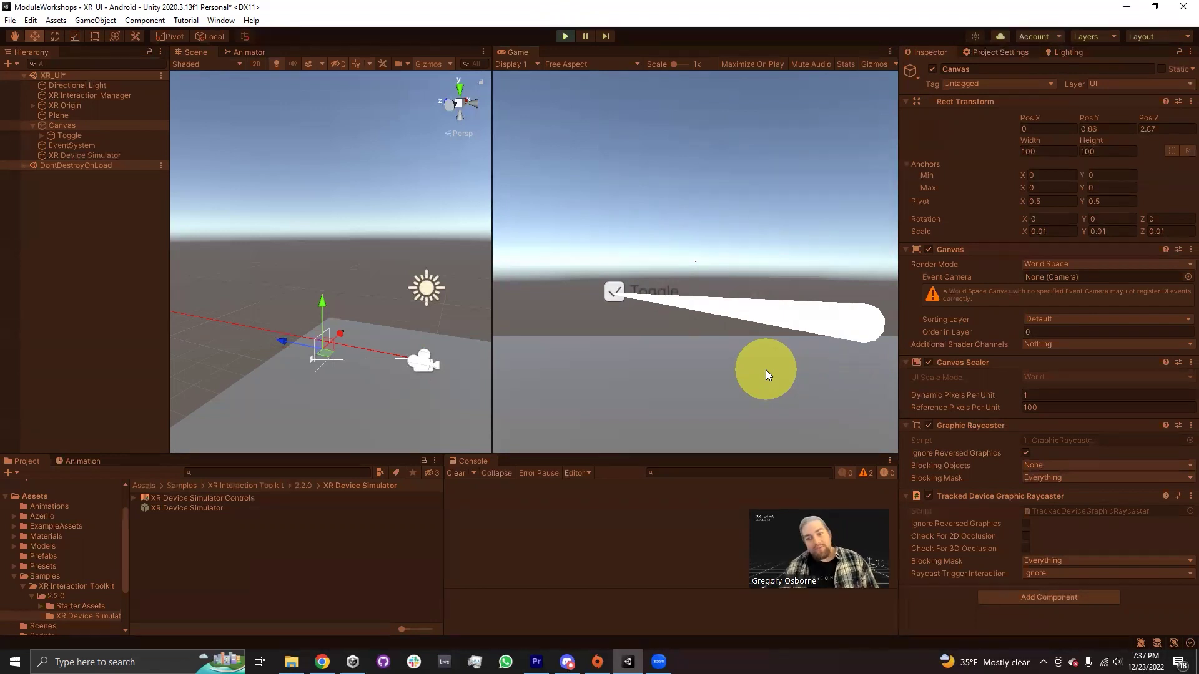
left_click(765, 370)
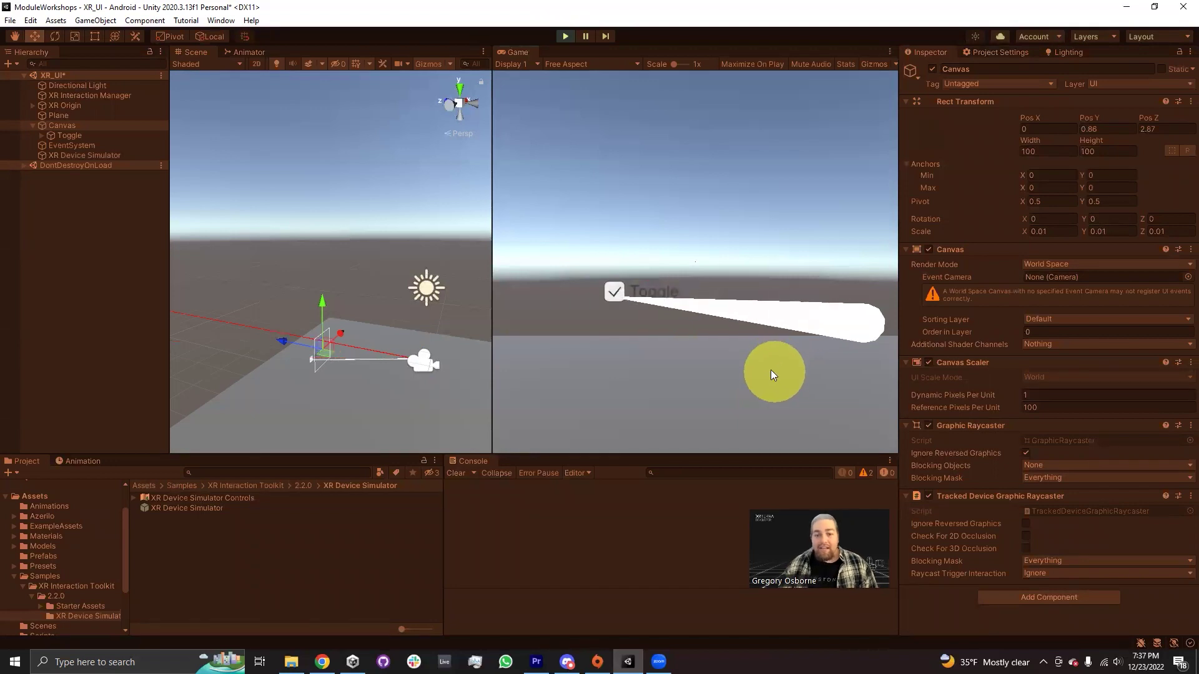
left_click(769, 370)
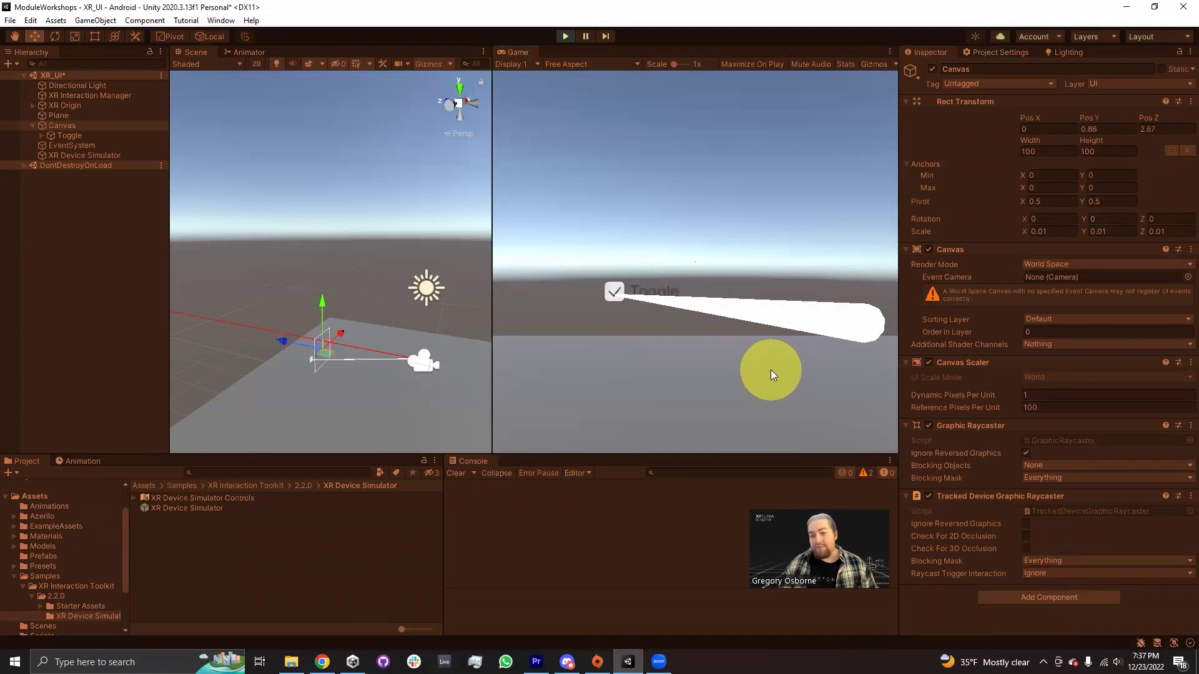
left_click(568, 36)
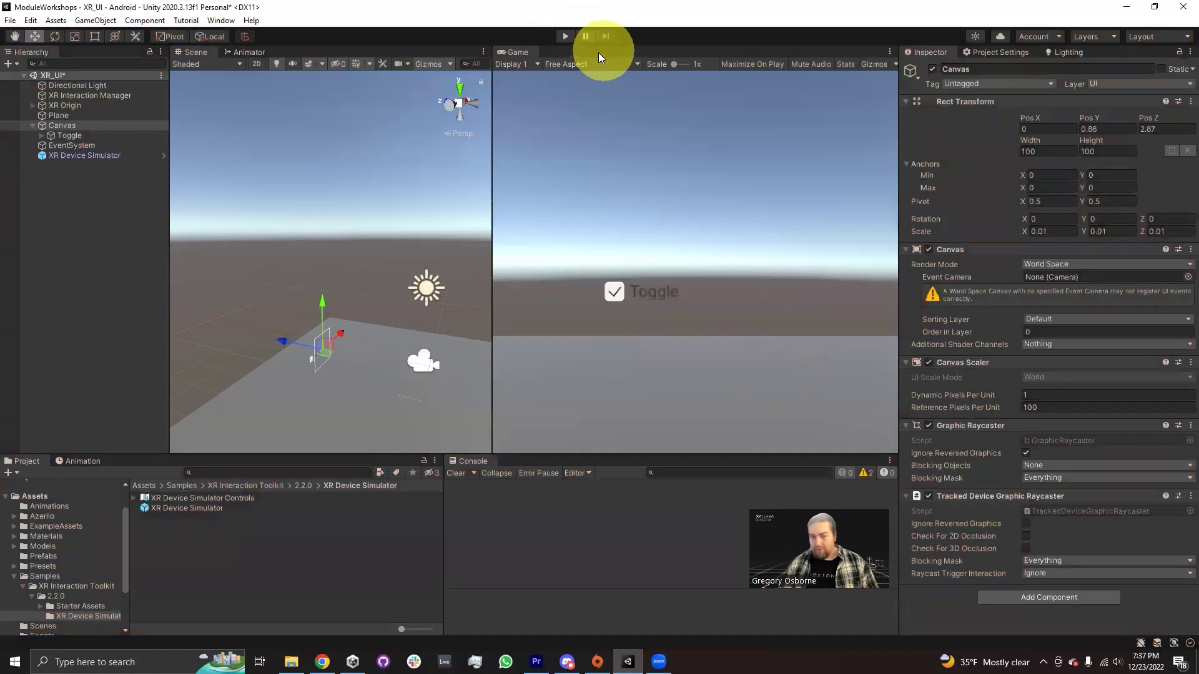
- Create a Cube, reset its Transform, and move it up and forward to 0, 1.75, 1.95
left_click(10, 63)
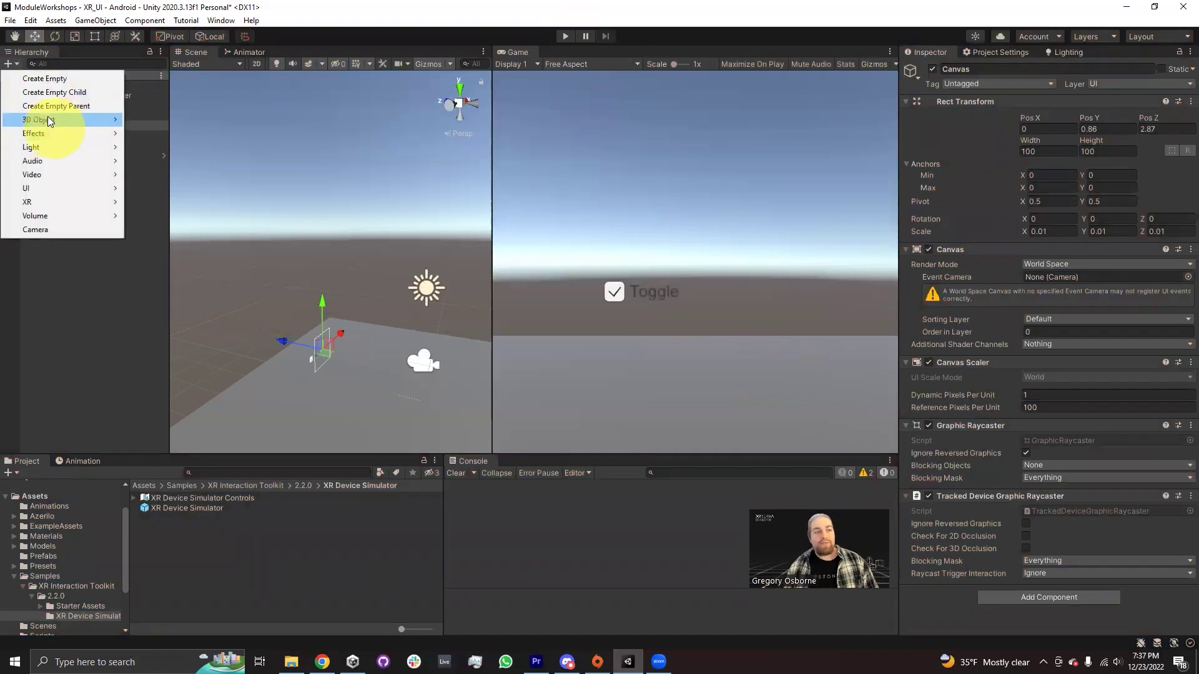
mouse_move(46, 116)
left_click(144, 120)
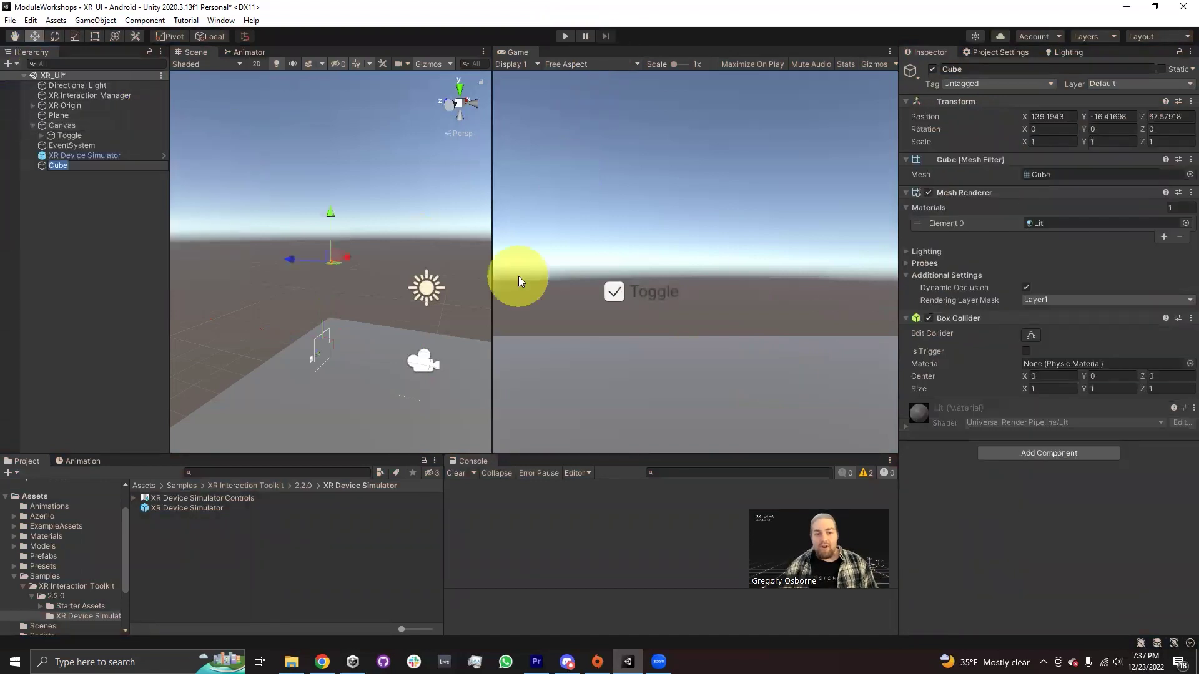
left_click(1188, 101)
left_click(1107, 118)
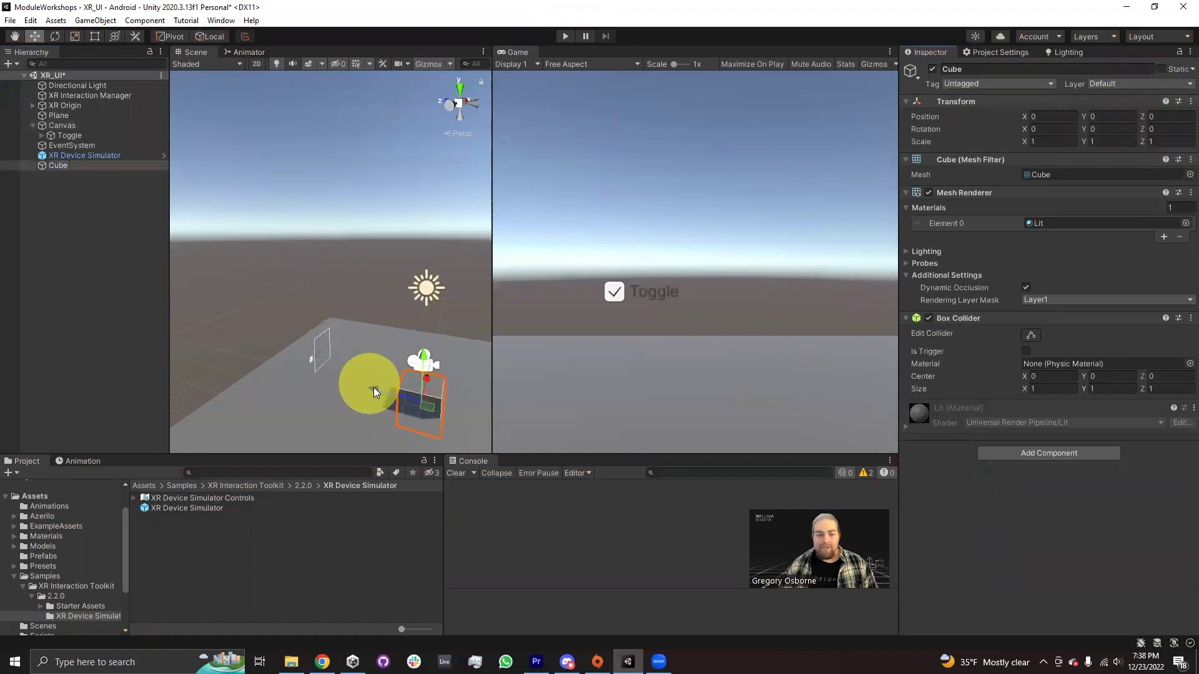
left_click_drag(374, 388, 341, 291)
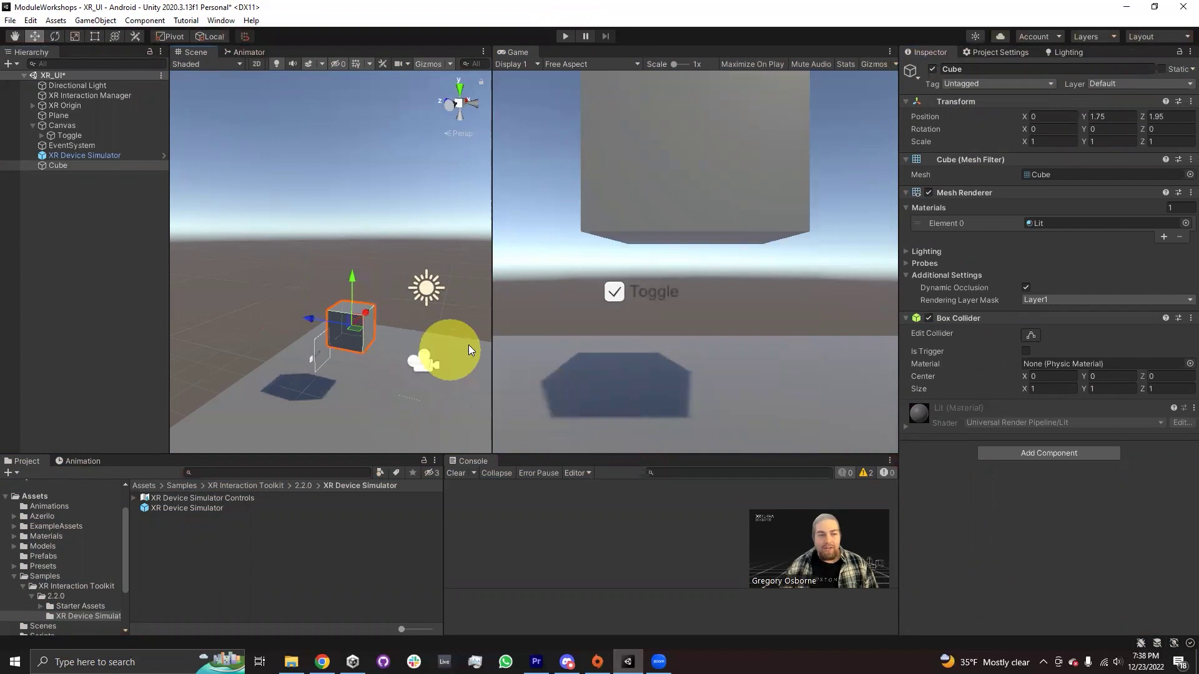
- Add an On Value Changed entry to the Toggle targeting the Cube's MeshRenderer.enabled
left_click(65, 136)
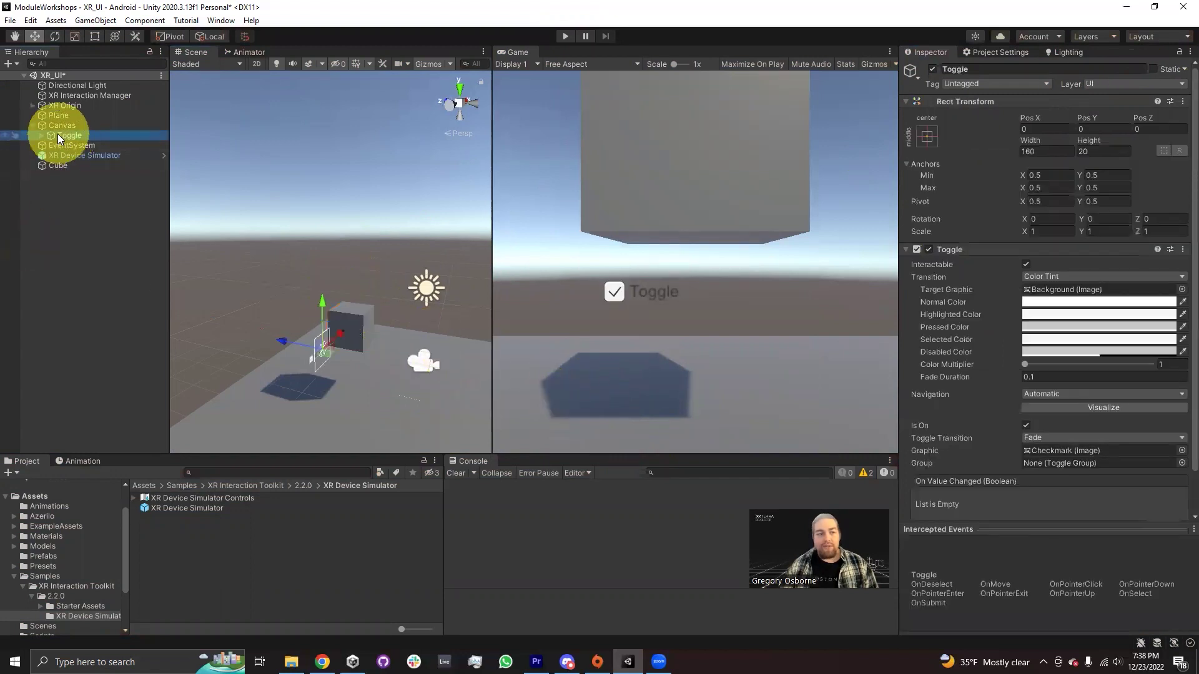
scroll(994, 371, "down", 2)
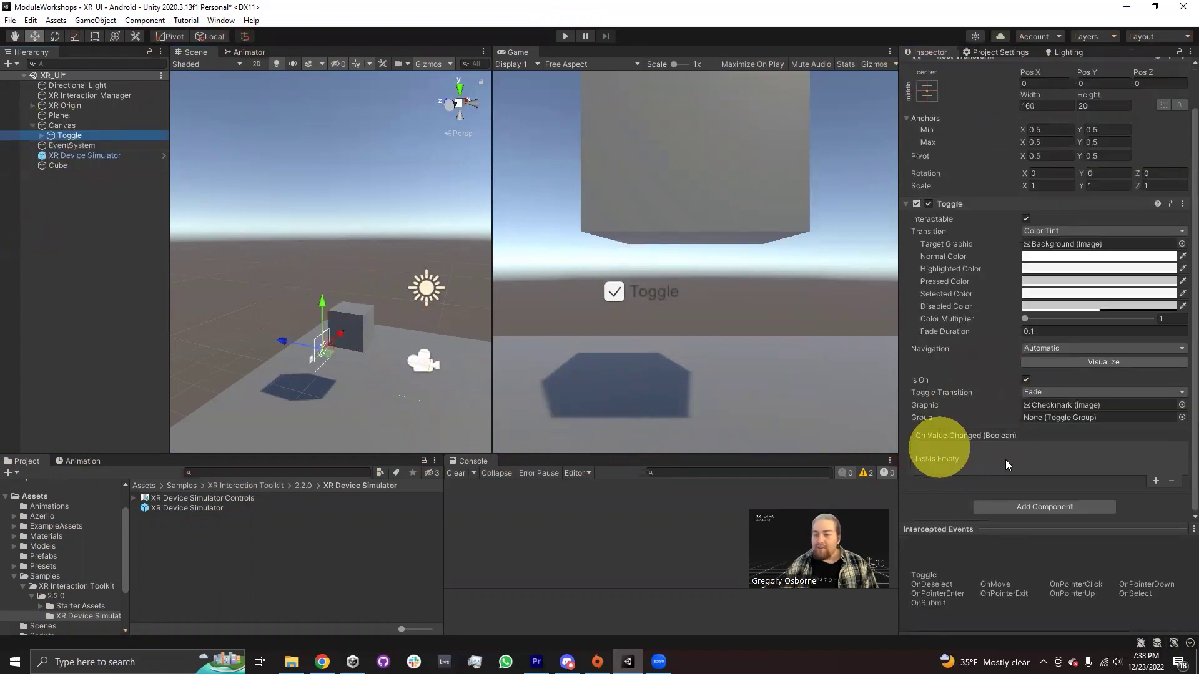
left_click(1155, 482)
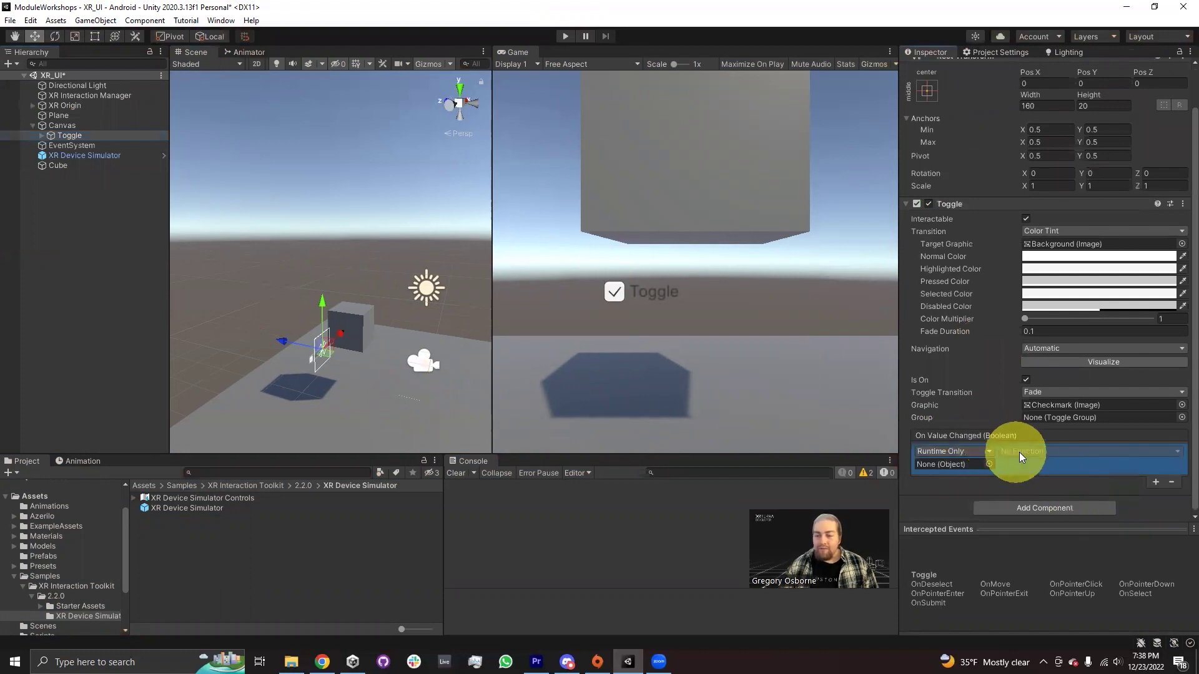
left_click_drag(54, 165, 946, 465)
left_click(1015, 450)
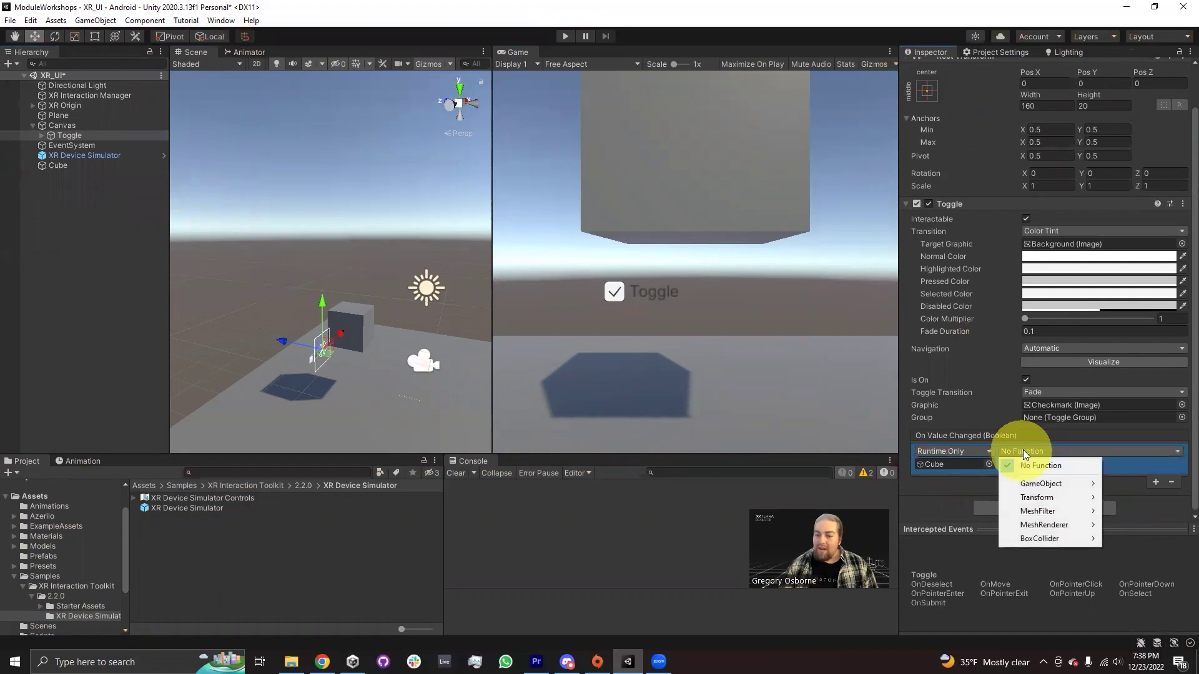
mouse_move(1037, 529)
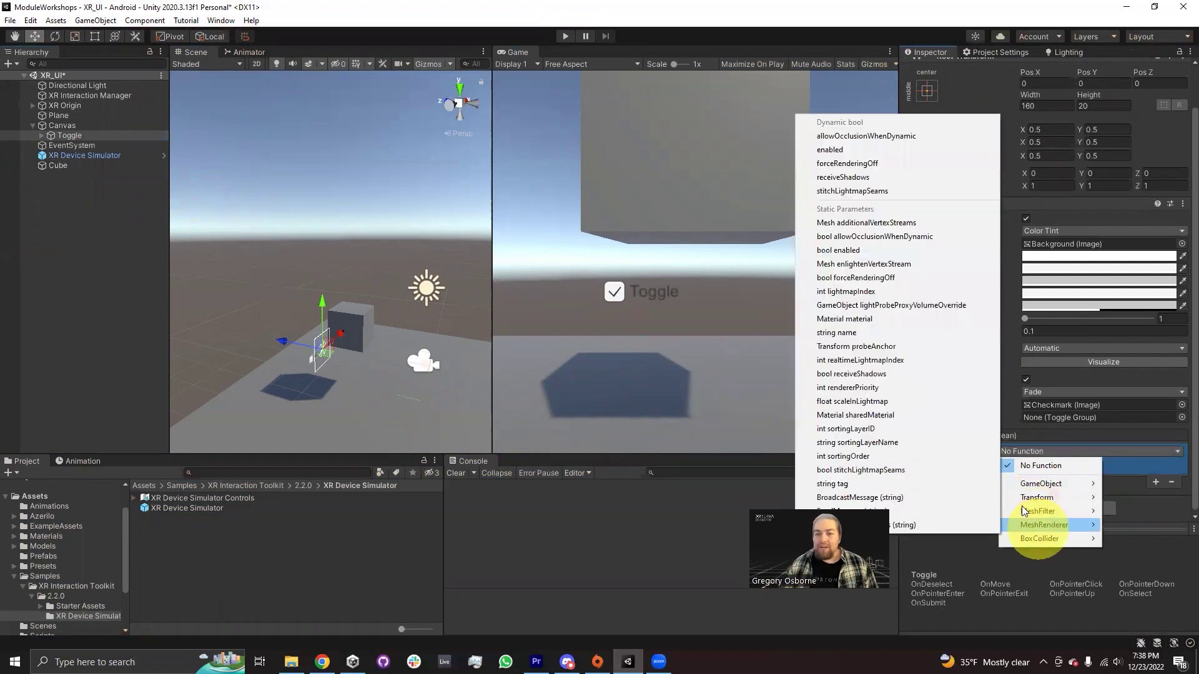
left_click(828, 150)
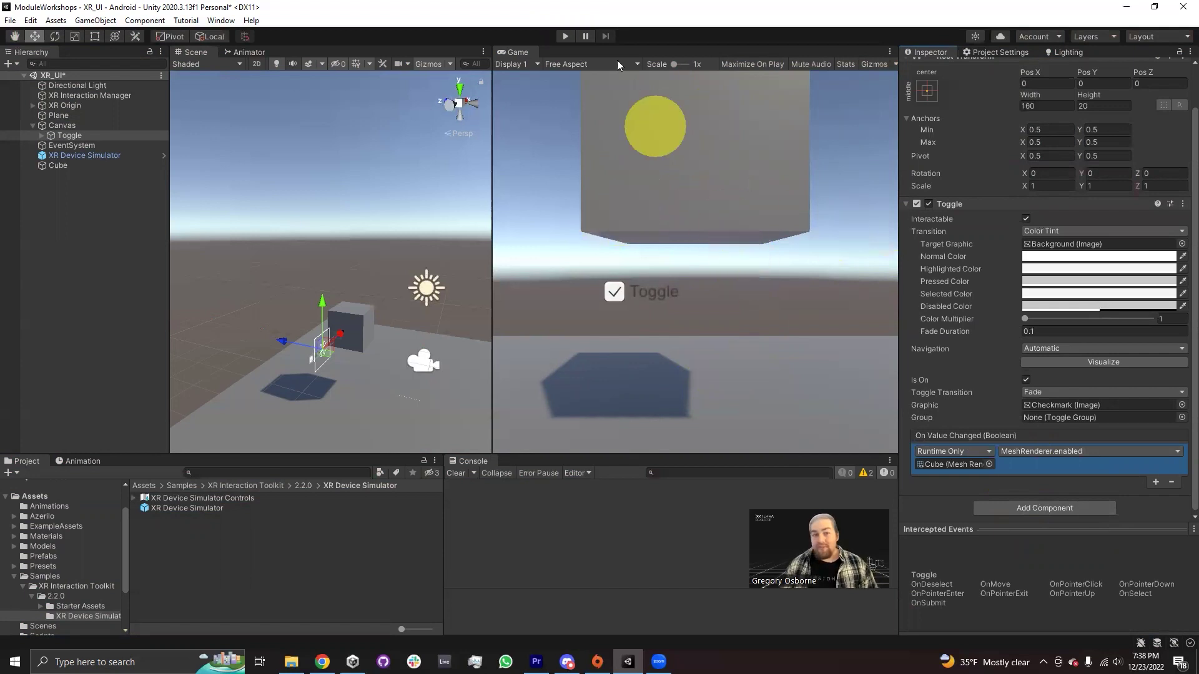
- In Play mode, click the Toggle with the XR ray three times to hide and reshow the cube, then stop
left_click(565, 36)
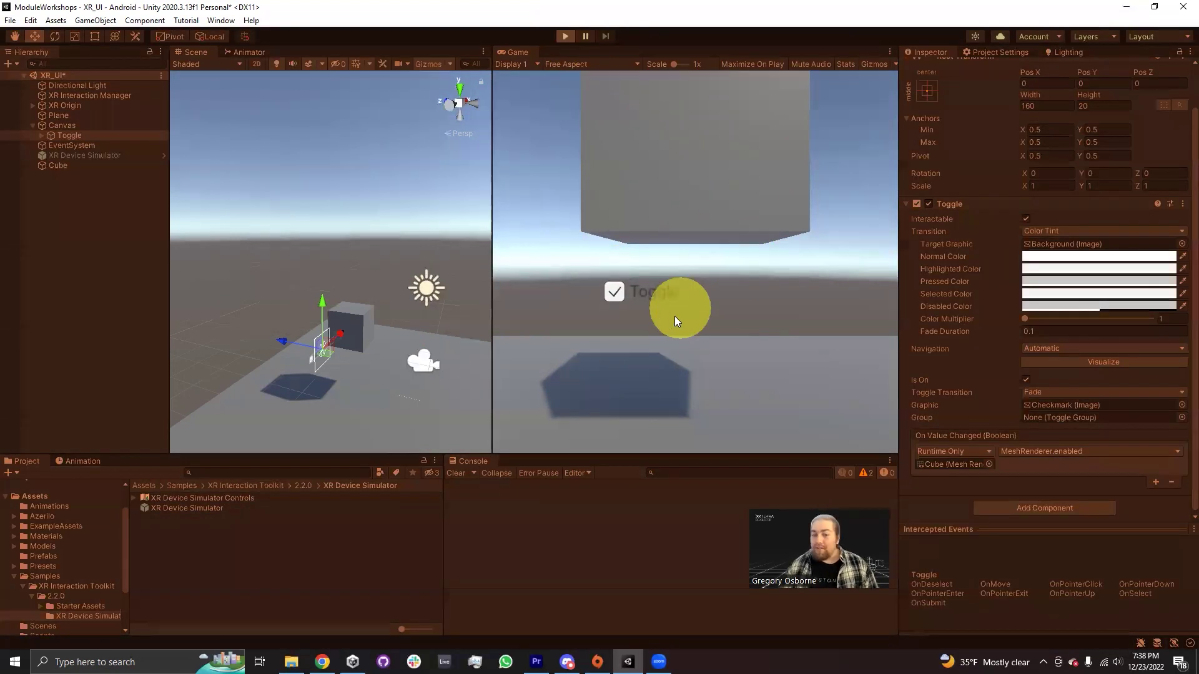
left_click(661, 421)
left_click(658, 425)
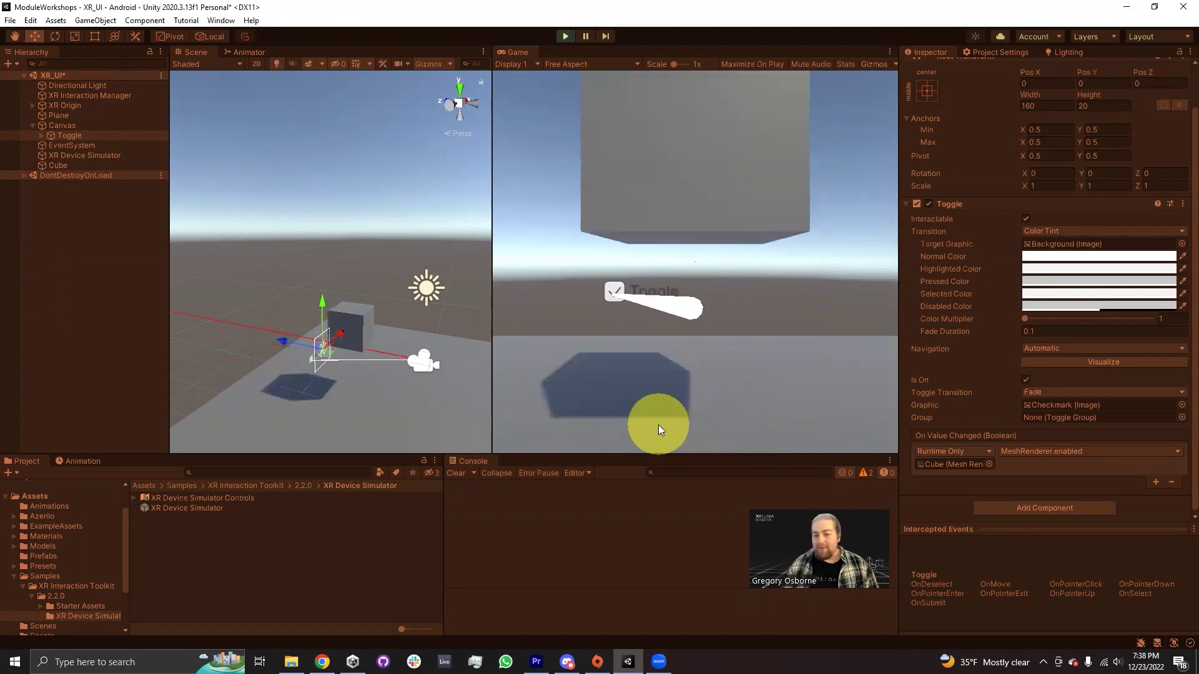
left_click(658, 423)
left_click(658, 423)
left_click(658, 423)
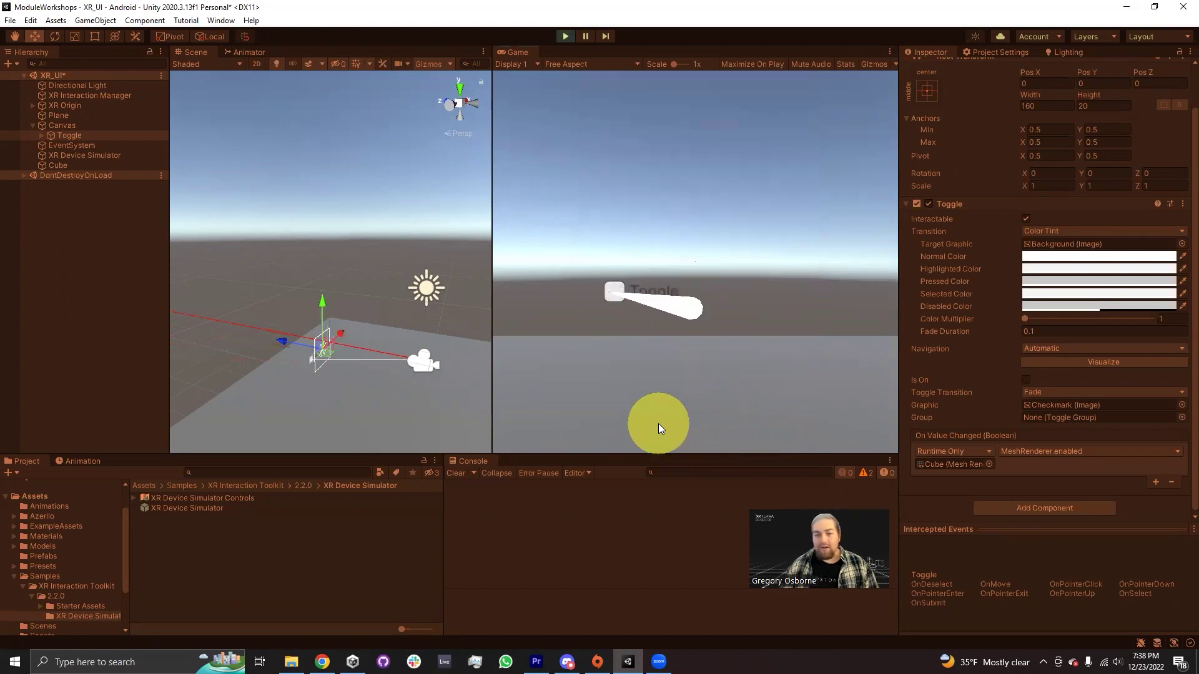
left_click(658, 423)
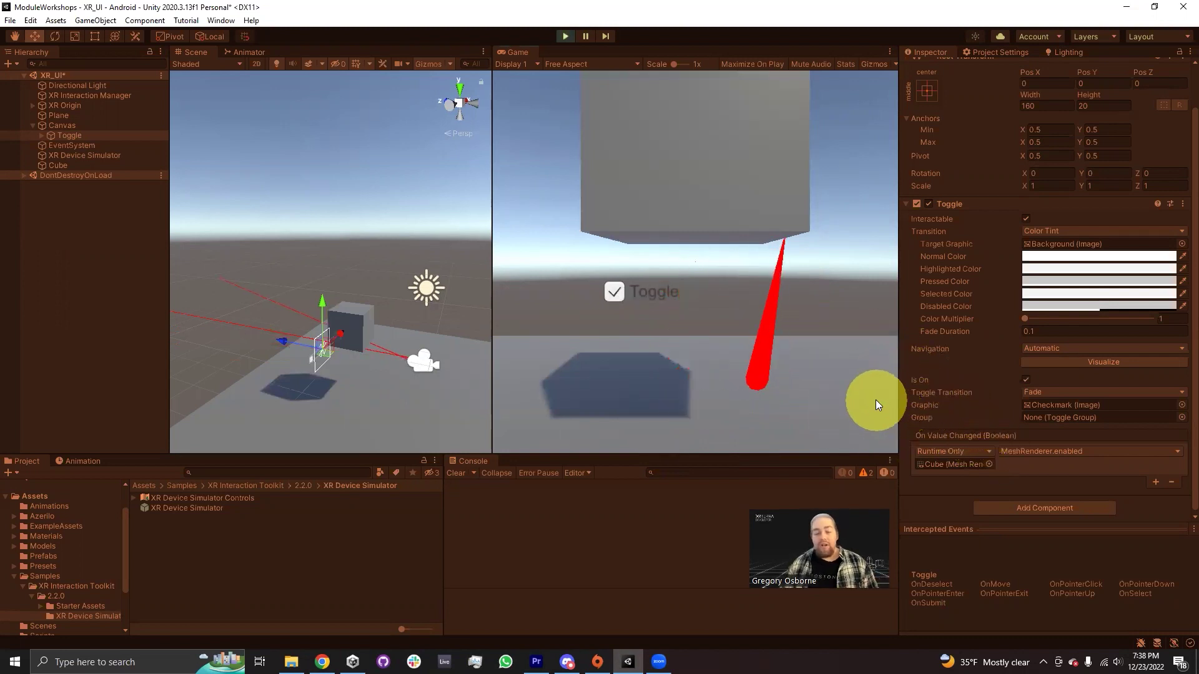
left_click(565, 36)
left_click(12, 64)
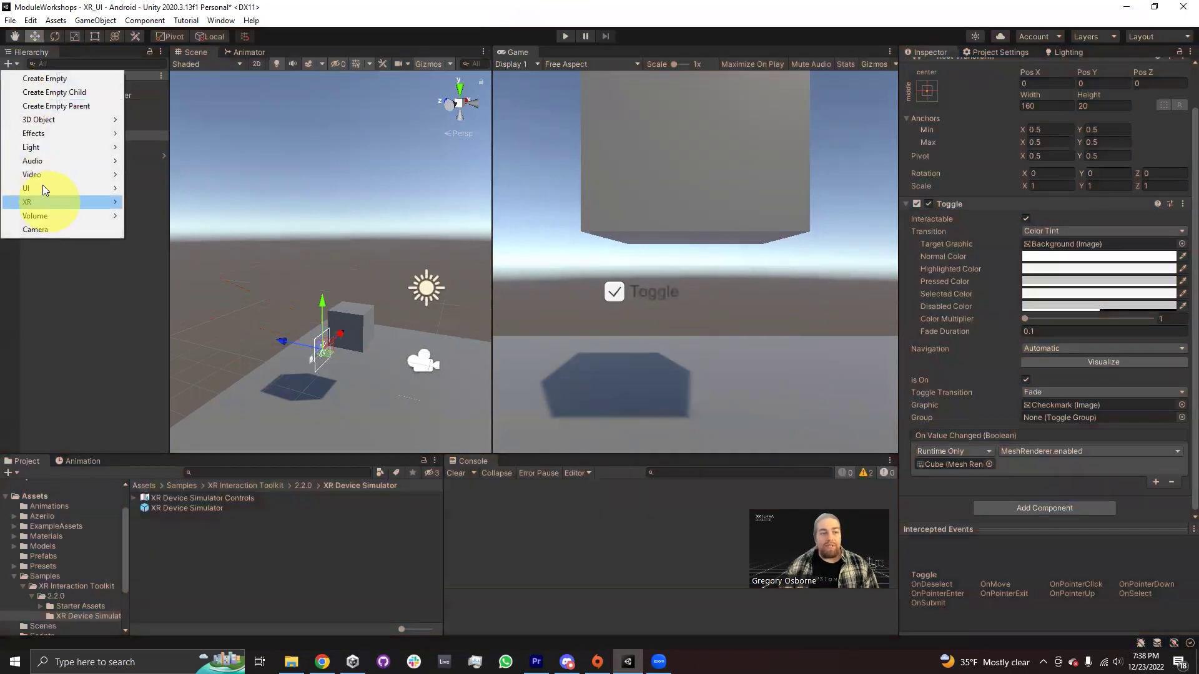
mouse_move(41, 186)
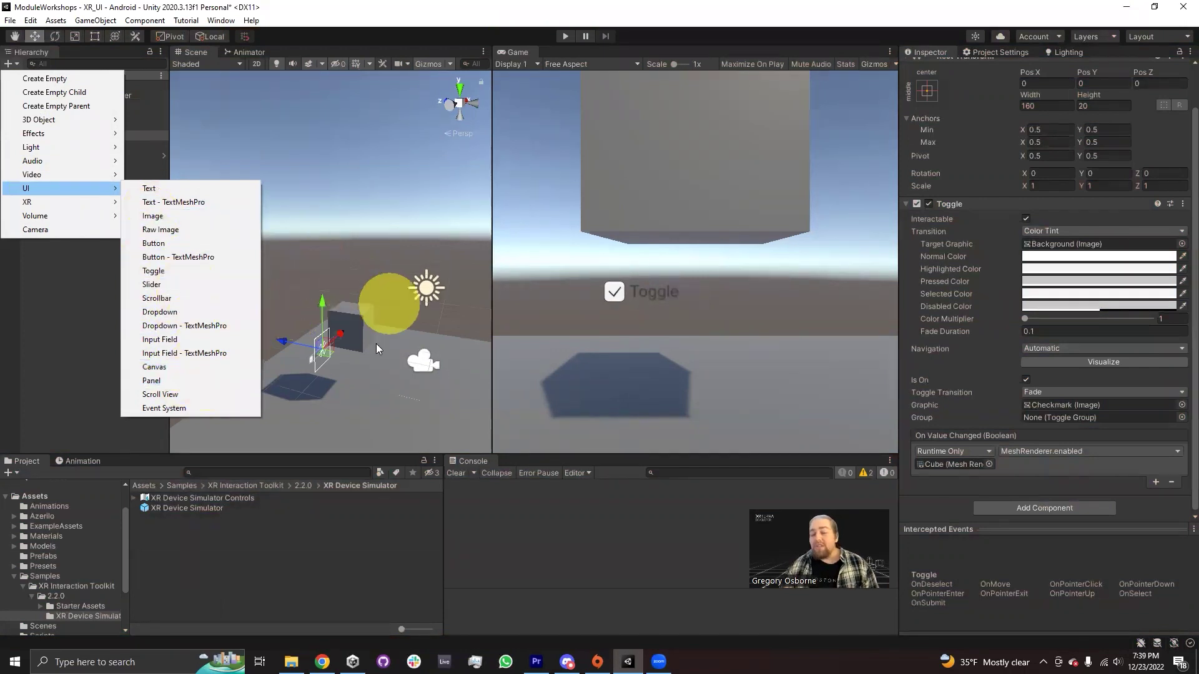
left_click(372, 248)
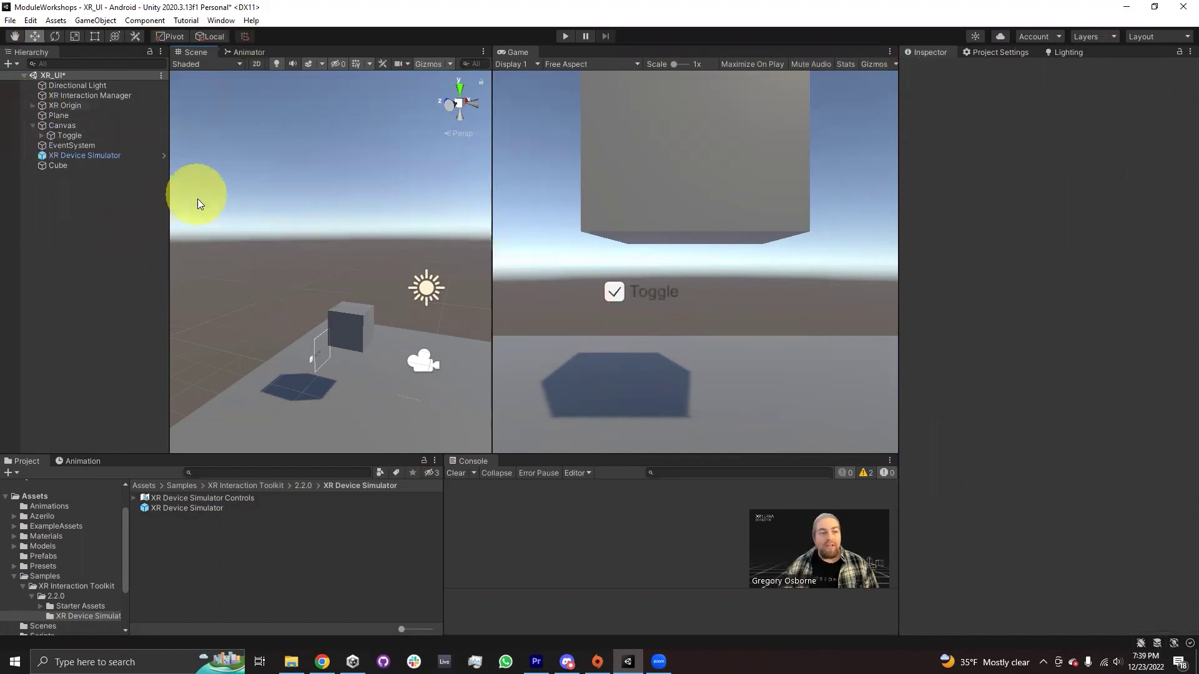
- Inspect the EventSystem's XR UI Input Module, then the Canvas's raycaster components
left_click(62, 145)
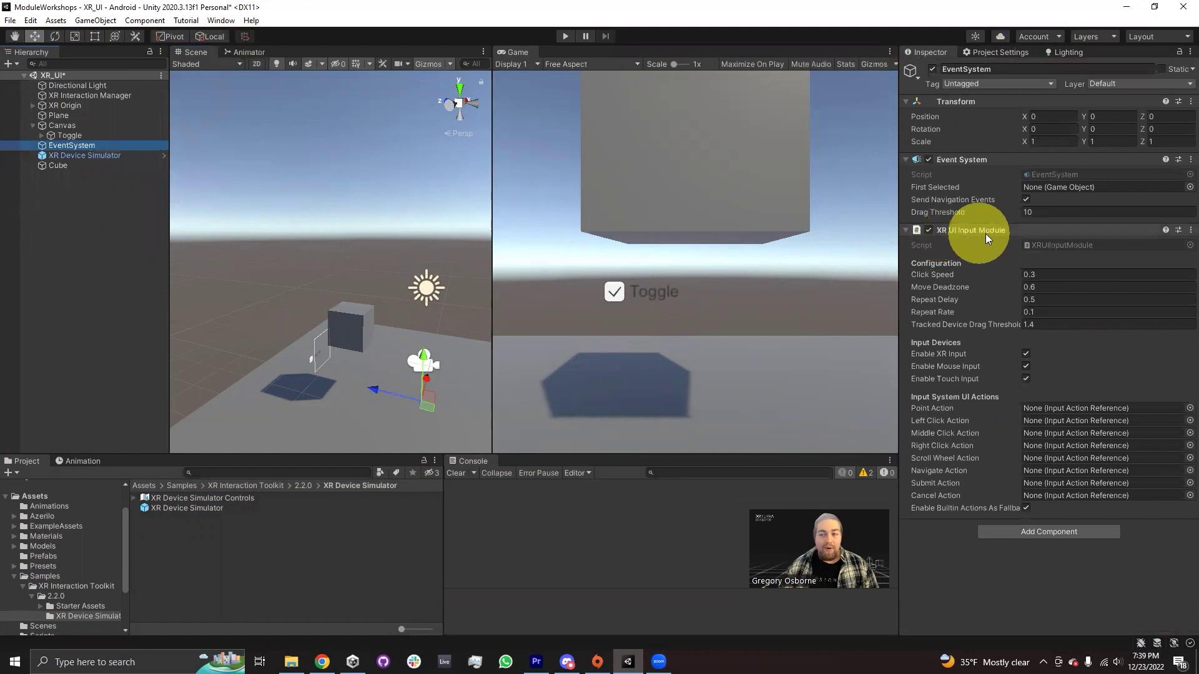
left_click(58, 126)
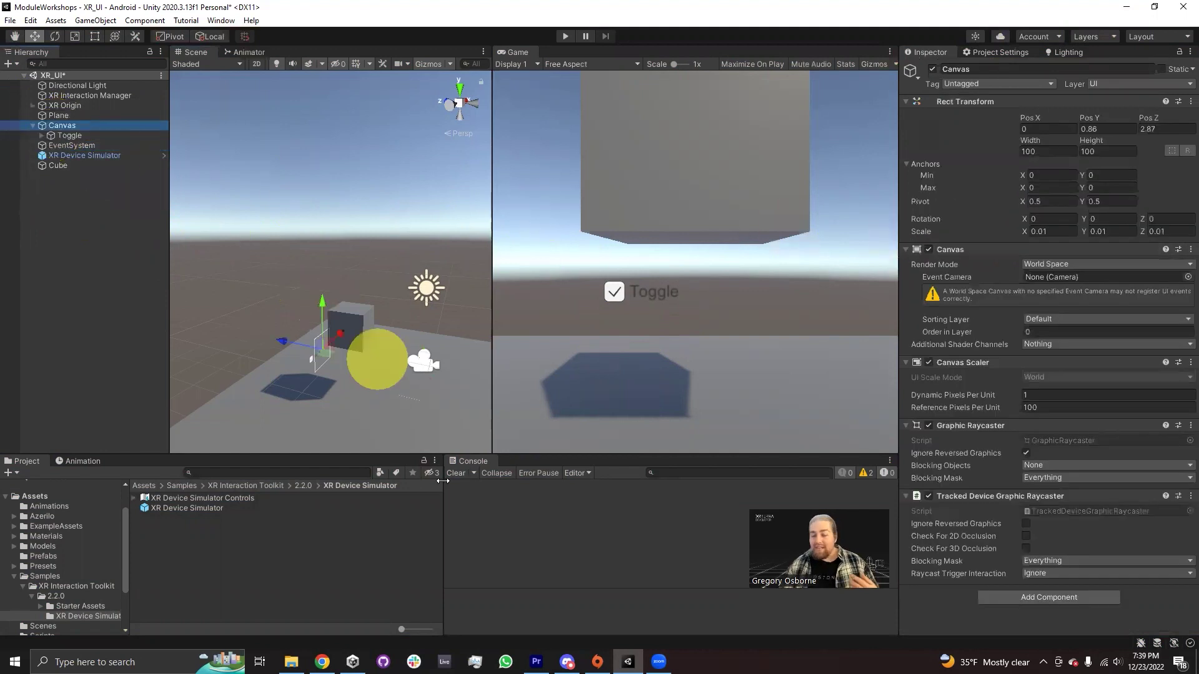